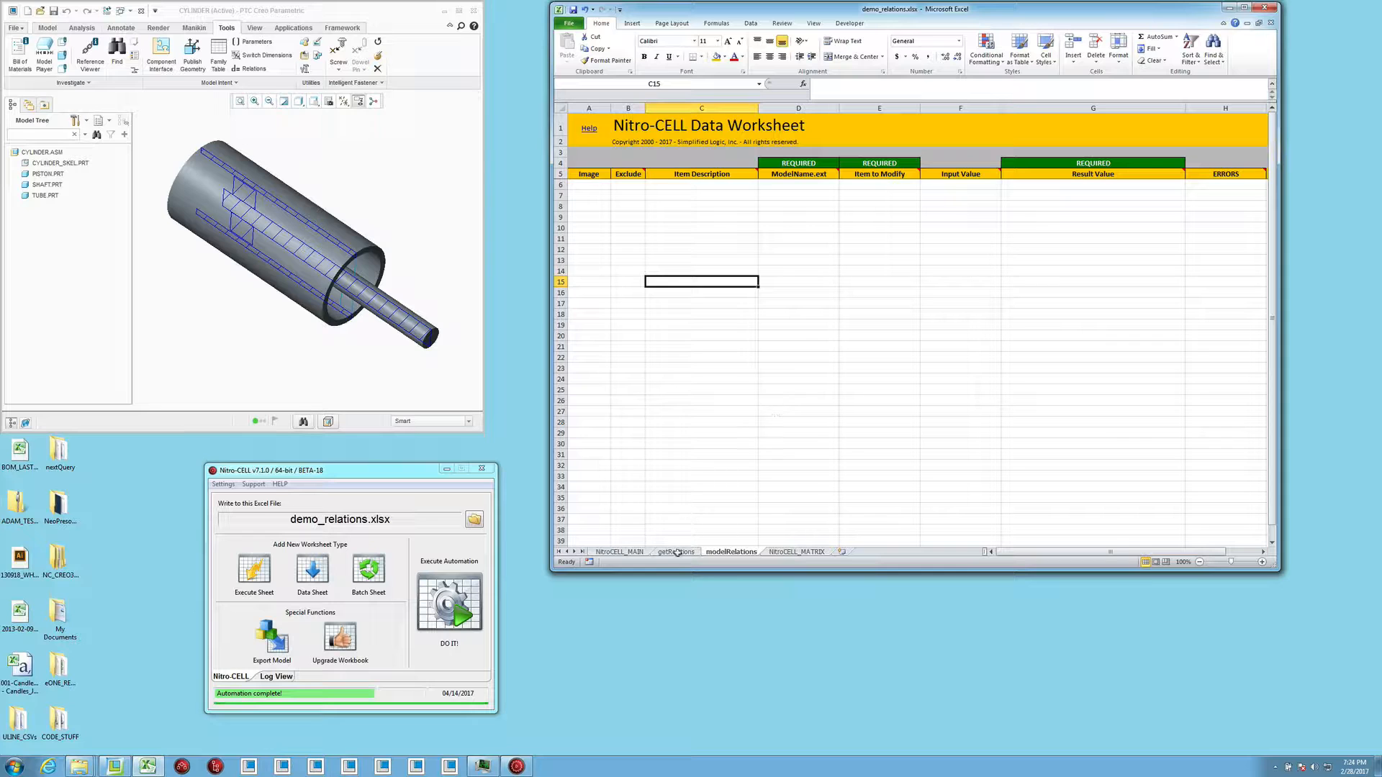
Examine the initial and post-regeneration relations of the CYLINDER assembly, and close them without making changes.
{"action": "left_click", "coordinate": [250, 68]}
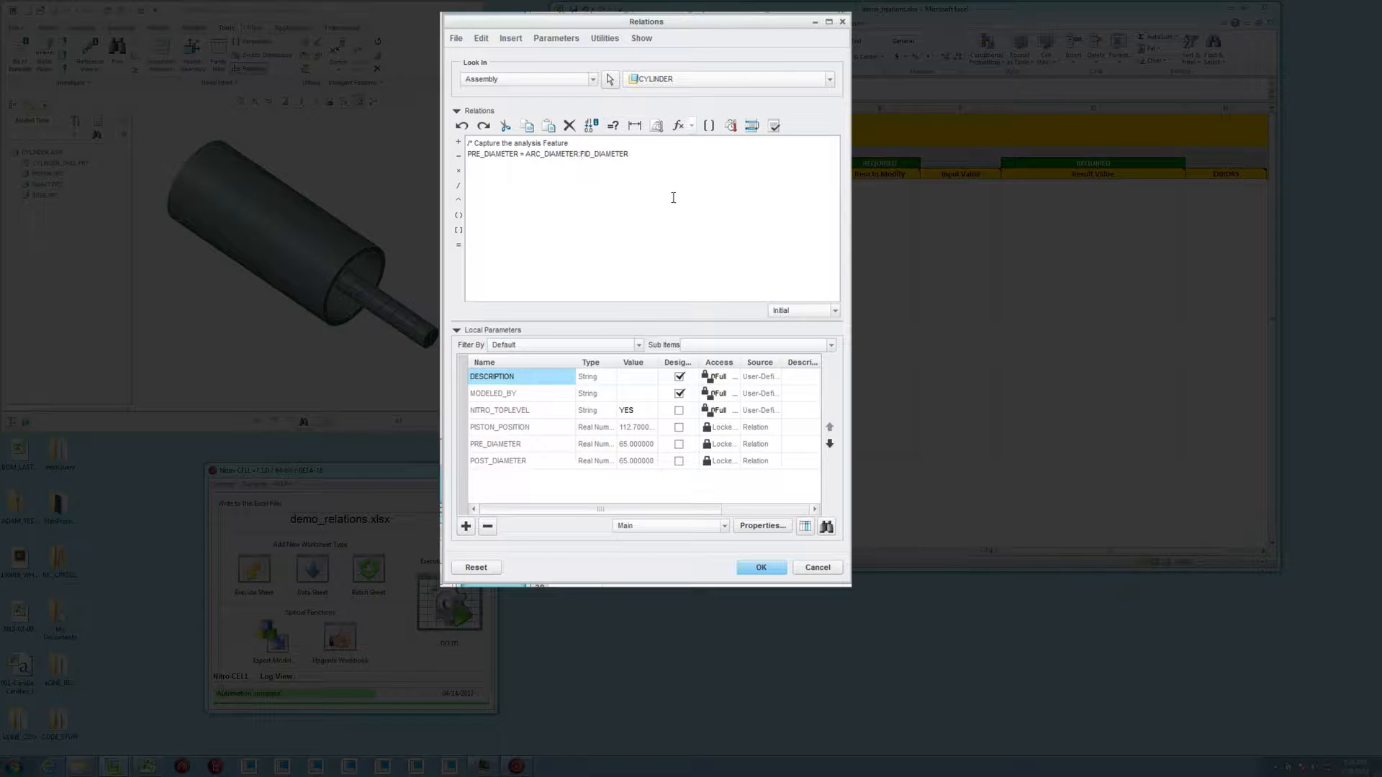
{"action": "left_click", "coordinate": [801, 311]}
{"action": "left_click", "coordinate": [806, 340]}
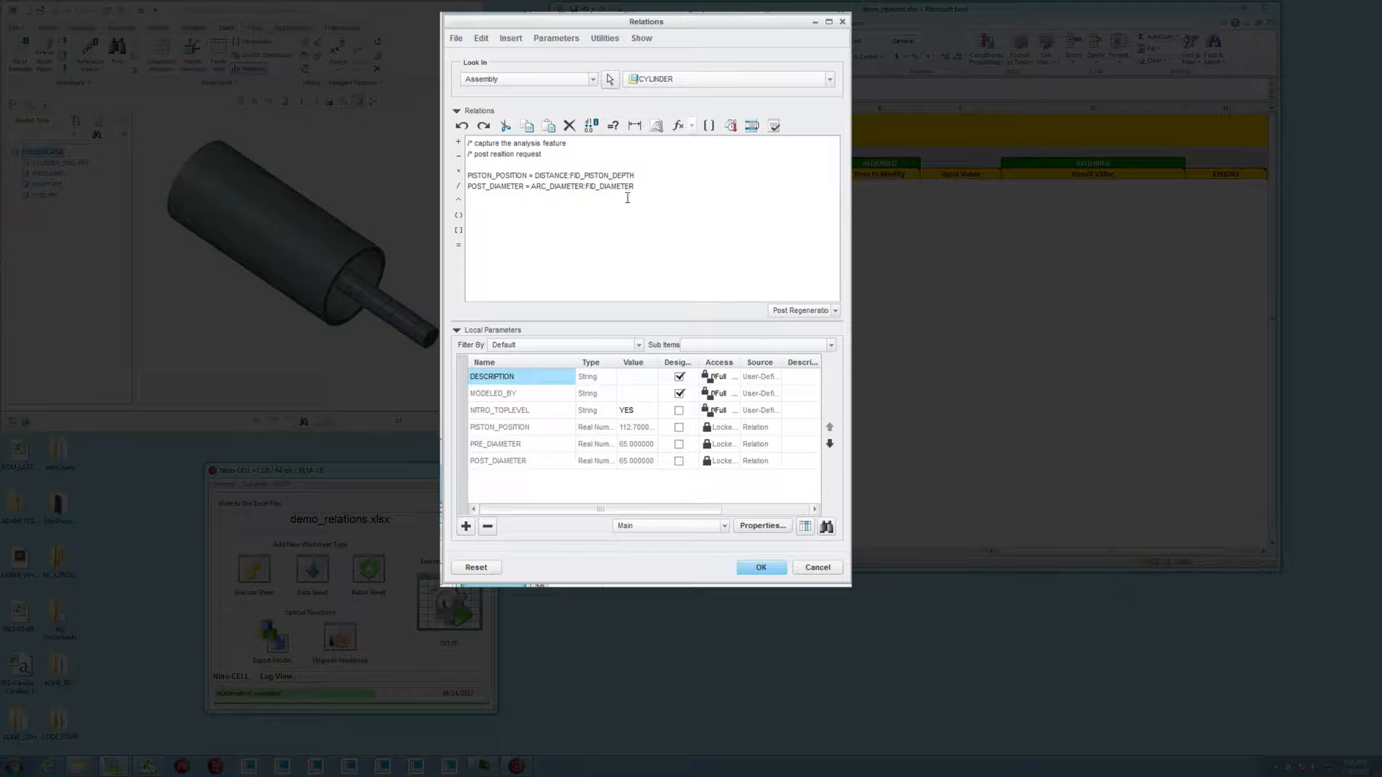
{"action": "left_click", "coordinate": [832, 569]}
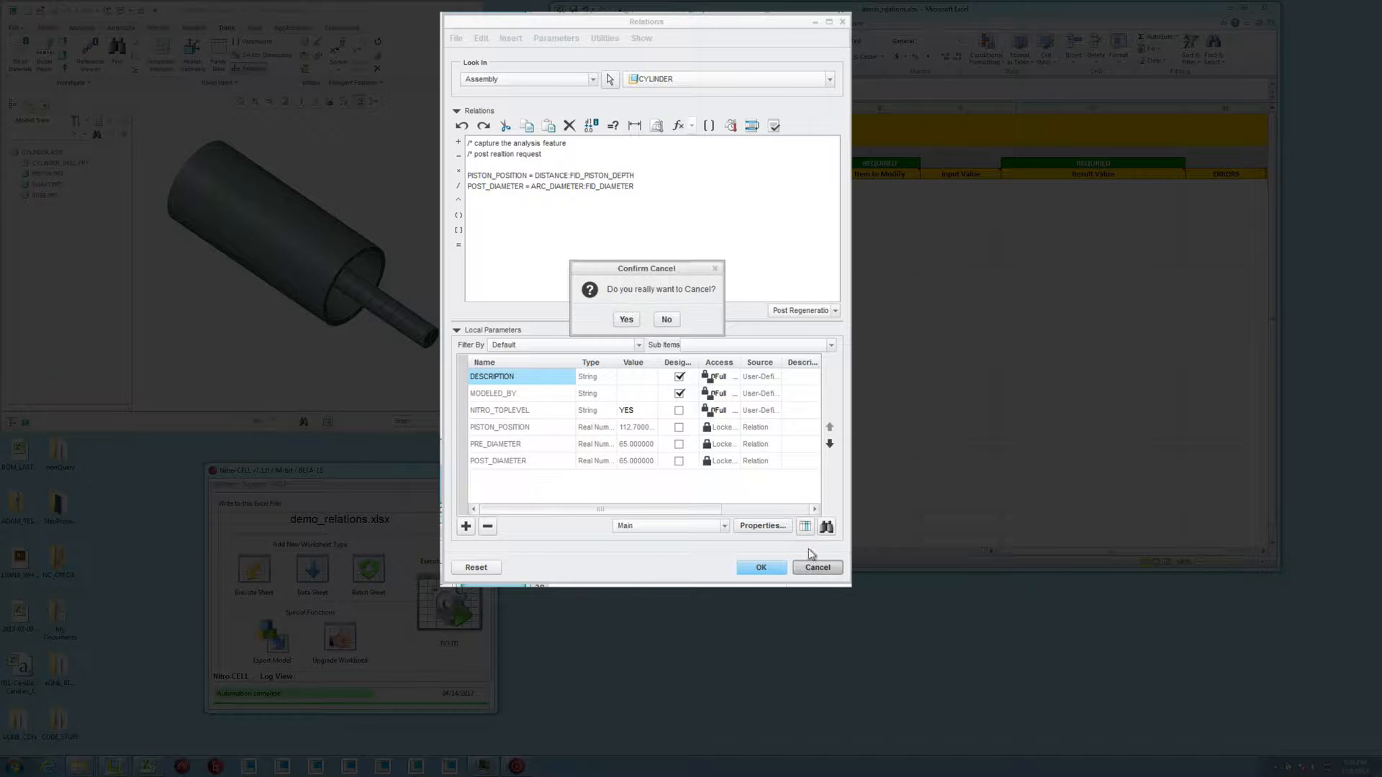
{"action": "left_click", "coordinate": [626, 320]}
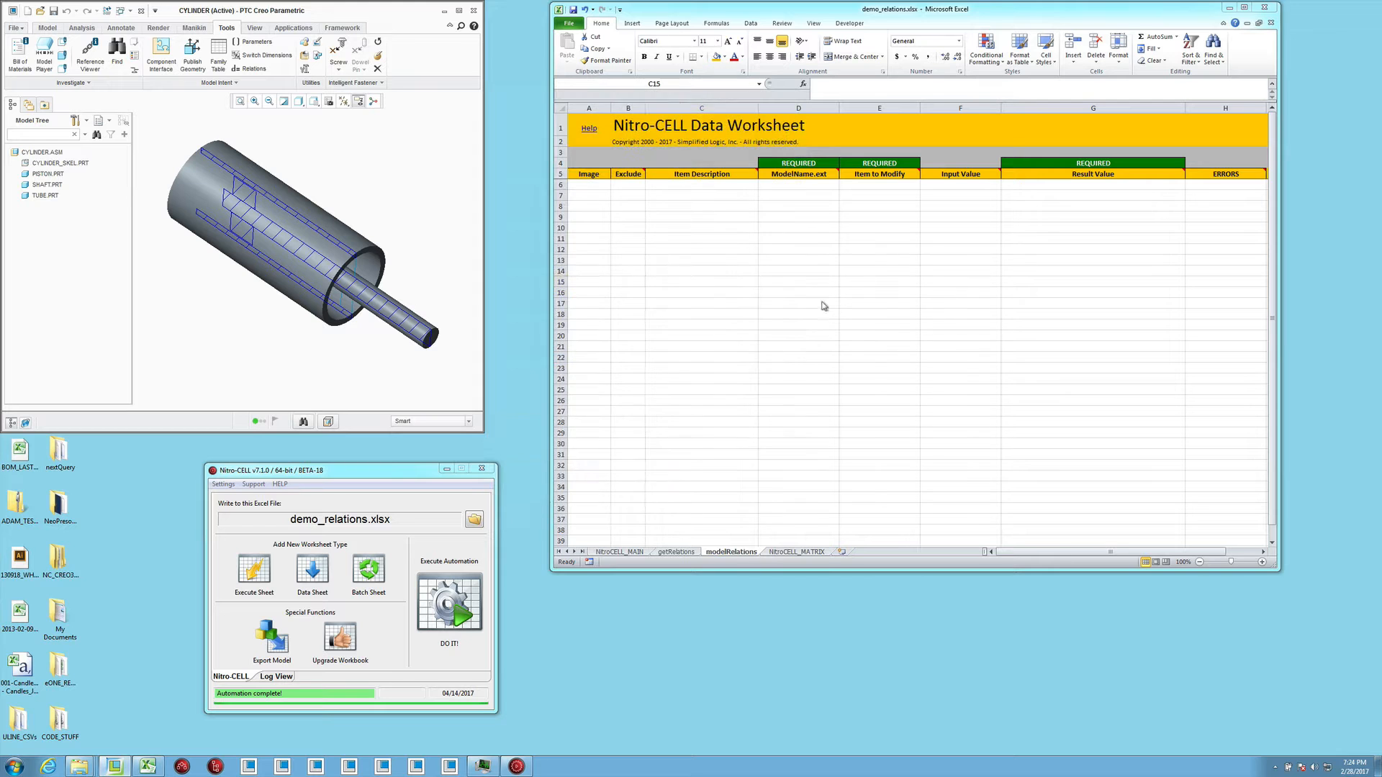
In row 13 of the getRelations worksheet, add a GET_APPEND_RELS action with object type Model.
{"action": "left_click", "coordinate": [677, 552]}
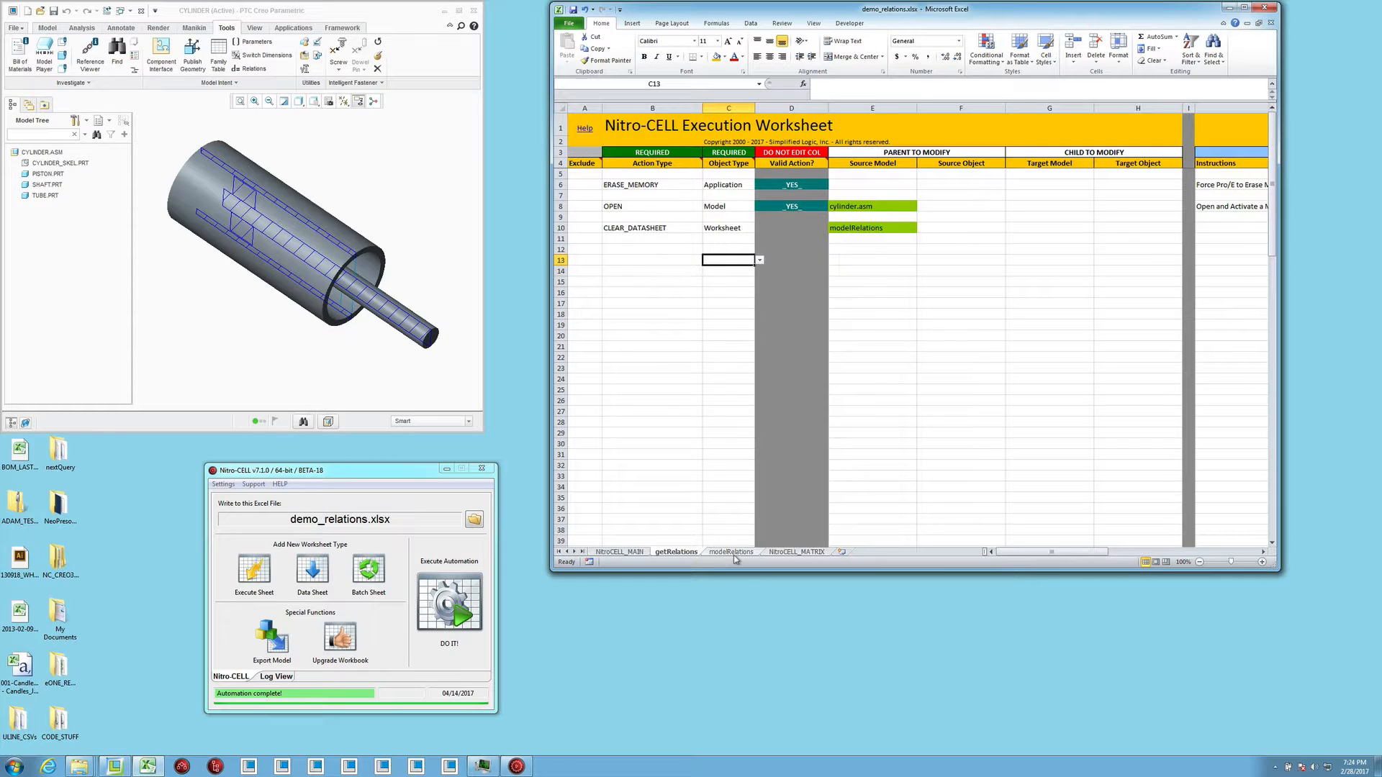
{"action": "left_click", "coordinate": [733, 553]}
{"action": "left_click", "coordinate": [679, 553]}
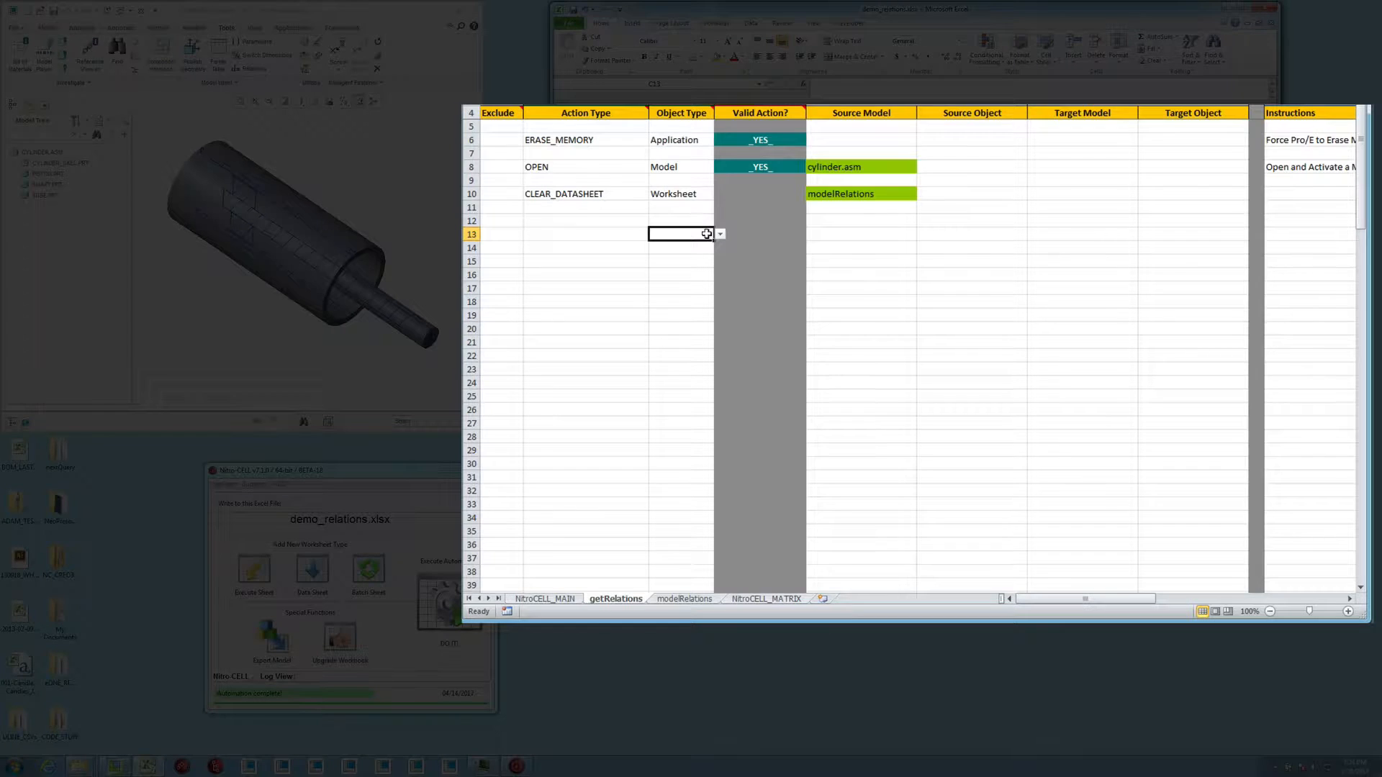
{"action": "left_click", "coordinate": [720, 234]}
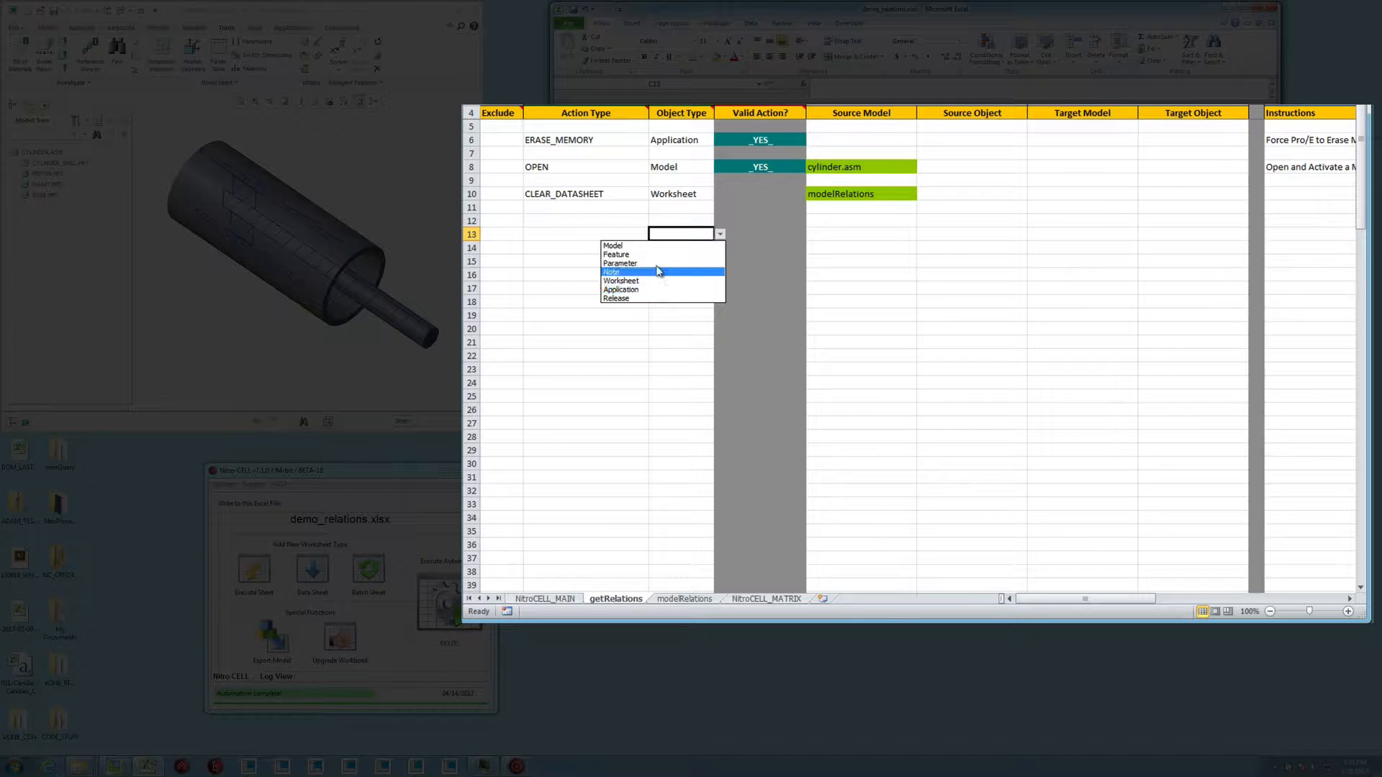
{"action": "left_click", "coordinate": [657, 246]}
{"action": "left_click", "coordinate": [649, 234]}
{"action": "left_click", "coordinate": [655, 234]}
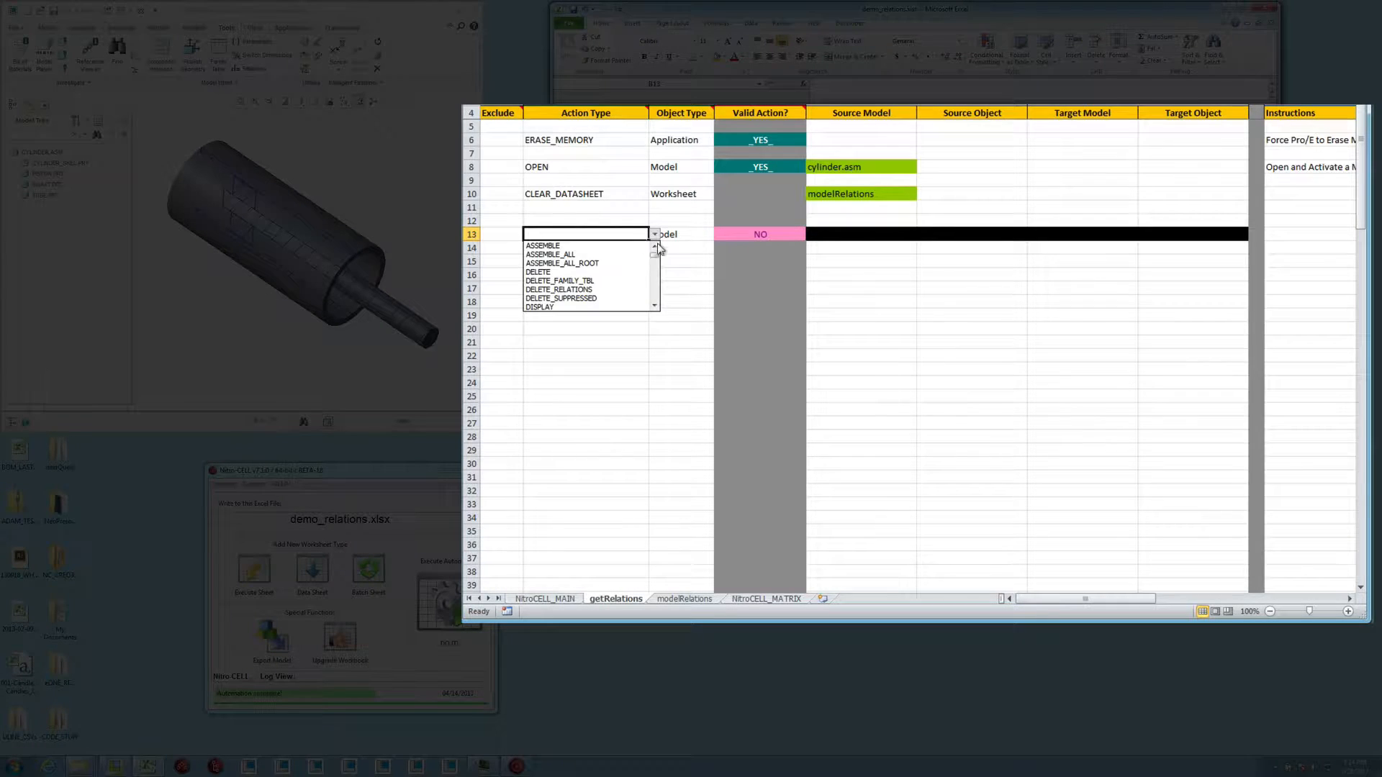
{"action": "left_click_drag", "start_coordinate": [657, 257], "coordinate": [655, 273]}
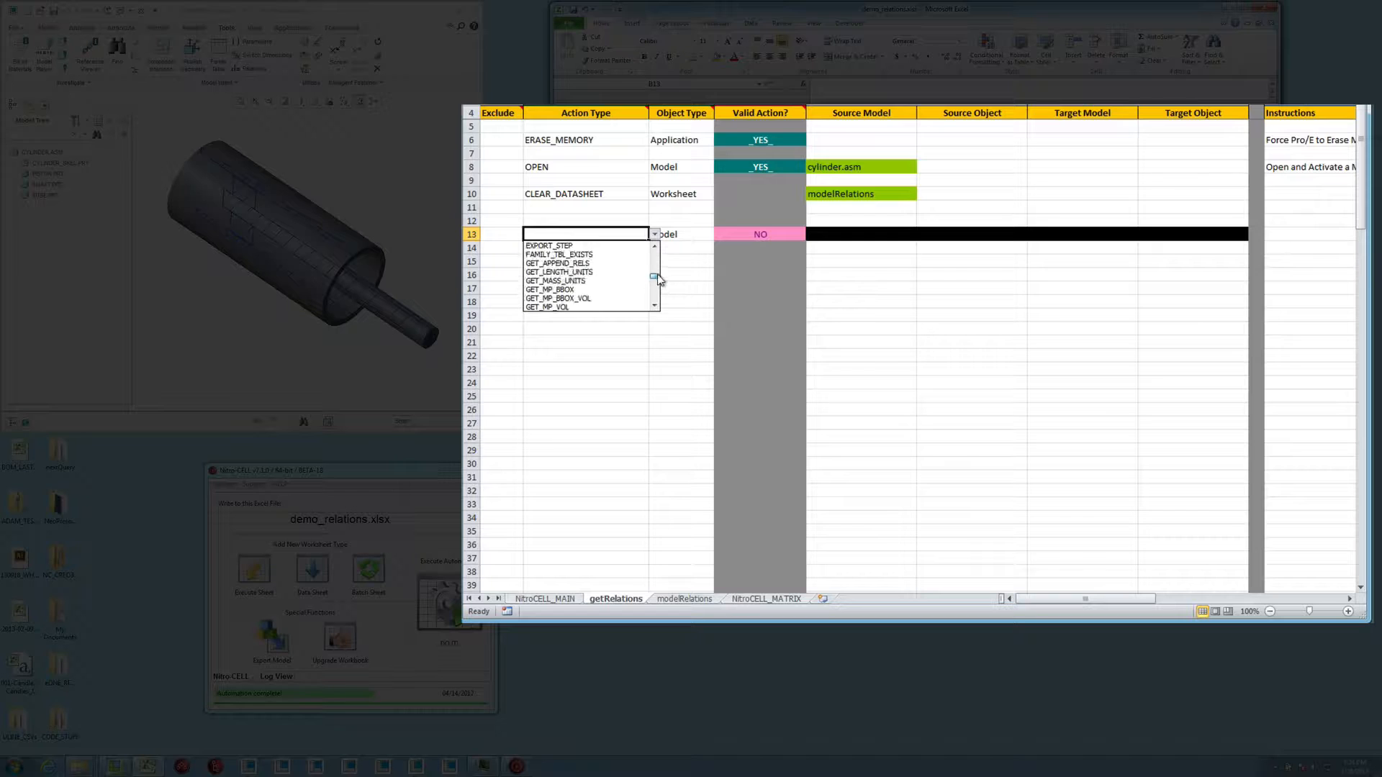
{"action": "left_click", "coordinate": [614, 263]}
Read the instructions for the row 13 GET_APPEND_RELS action, checking its source model, source object and target model arguments.
{"action": "left_click", "coordinate": [860, 236]}
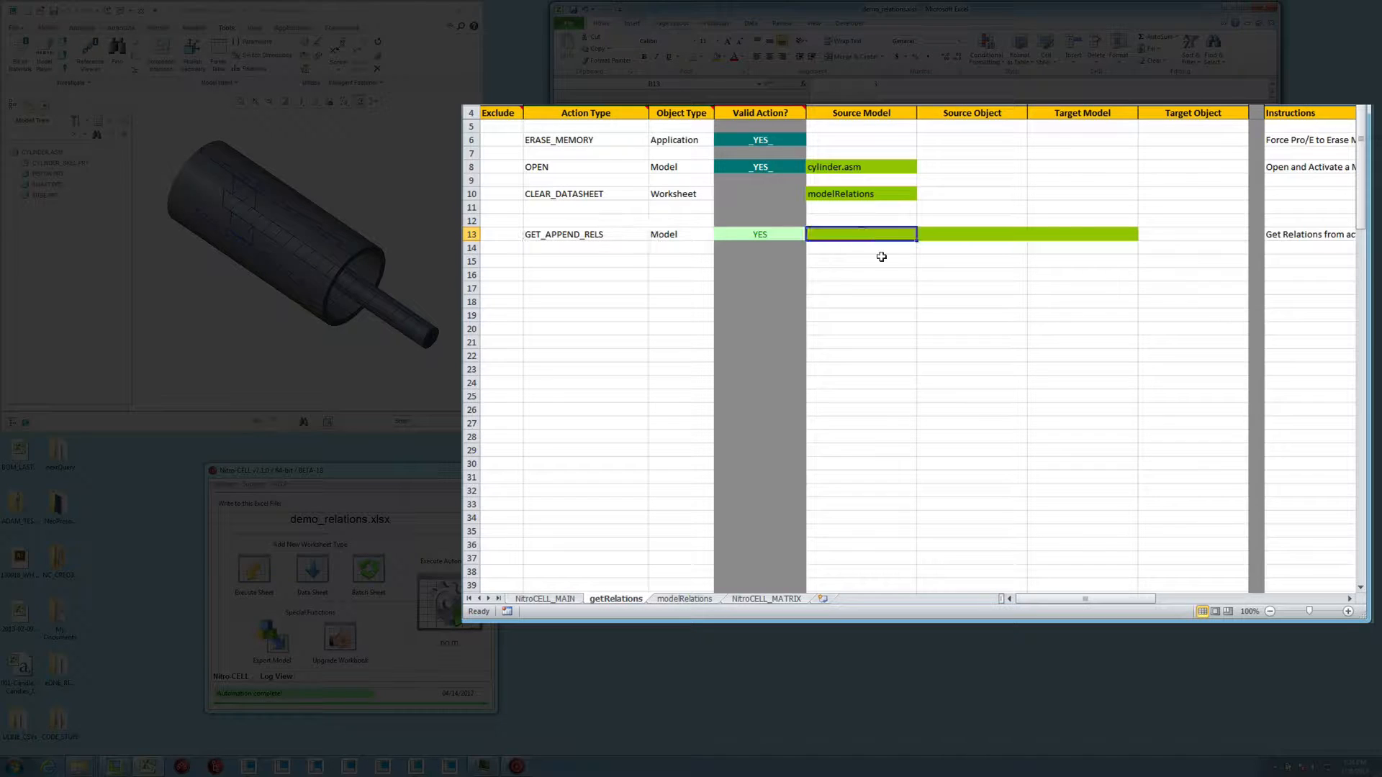
{"action": "key", "text": "Right"}
{"action": "key", "text": "Right"}
{"action": "key", "text": "Right"}
{"action": "key", "text": "Right"}
{"action": "key", "text": "Right"}
{"action": "key", "text": "Right"}
{"action": "key", "text": "Right"}
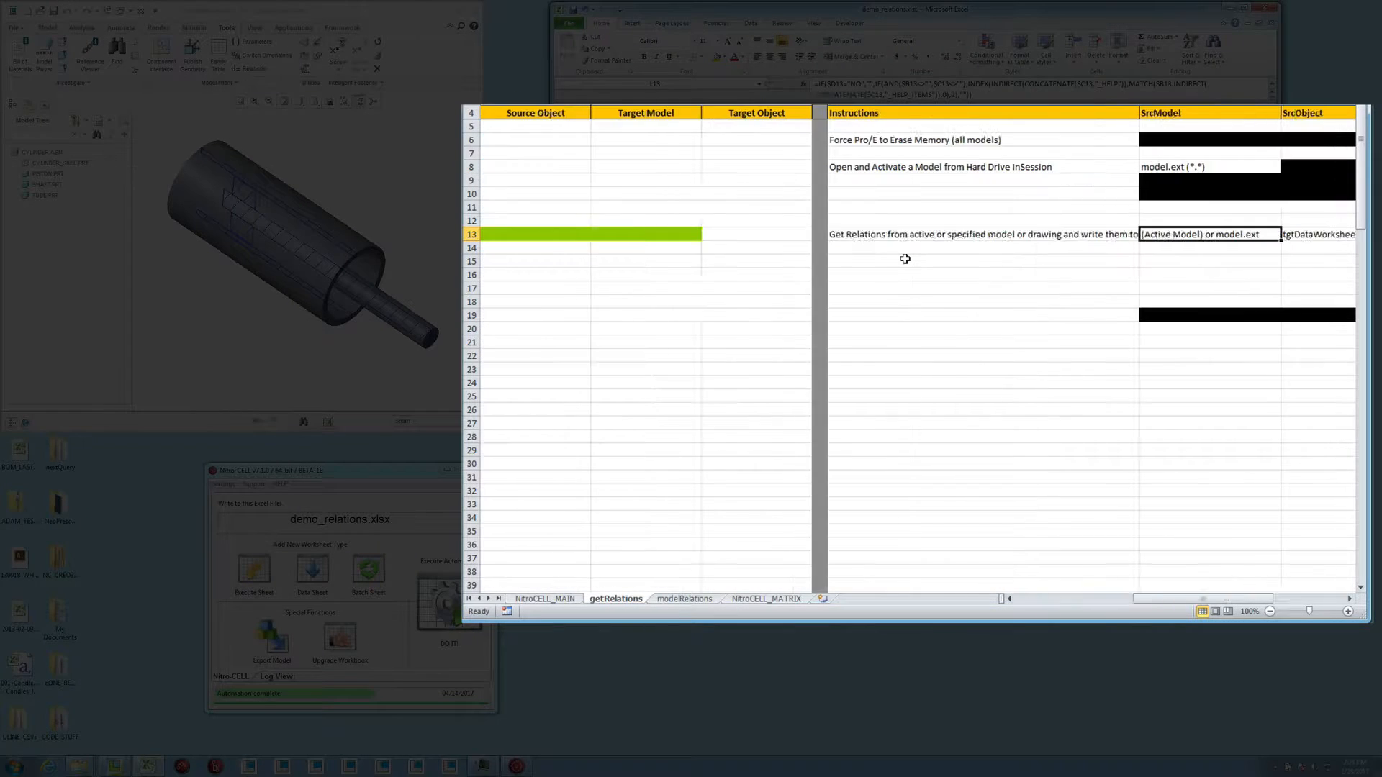
{"action": "key", "text": "Right"}
{"action": "key", "text": "Left"}
{"action": "key", "text": "Left"}
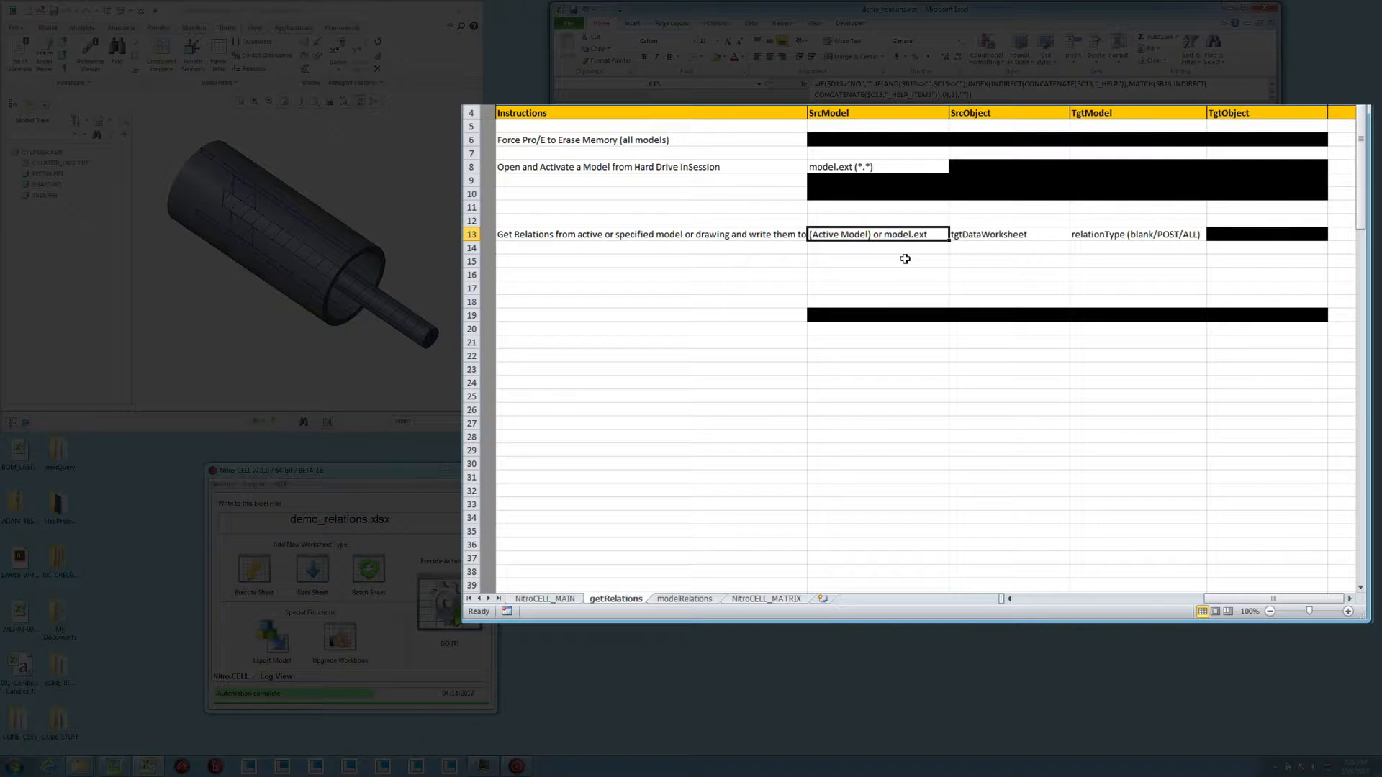
{"action": "key", "text": "Right"}
{"action": "key", "text": "Left"}
{"action": "key", "text": "Right"}
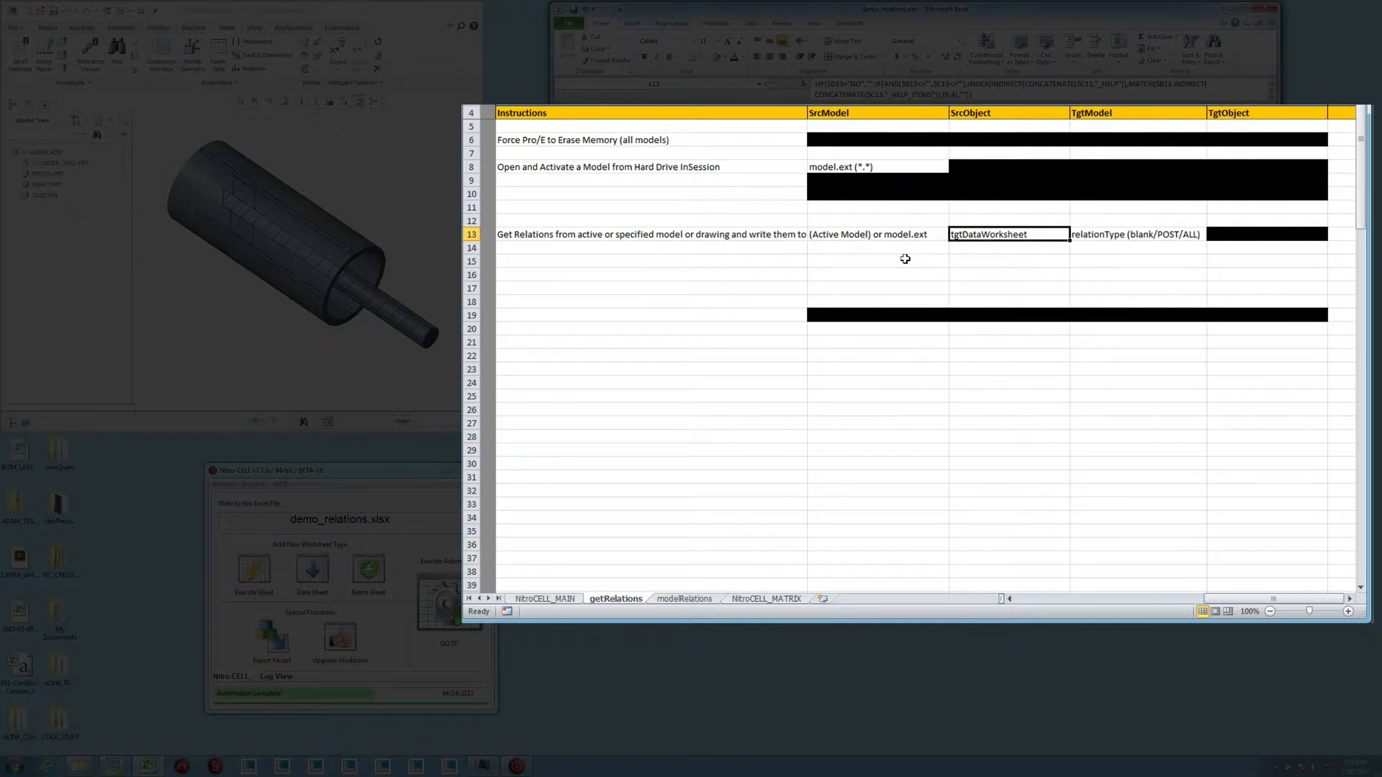
{"action": "key", "text": "Left"}
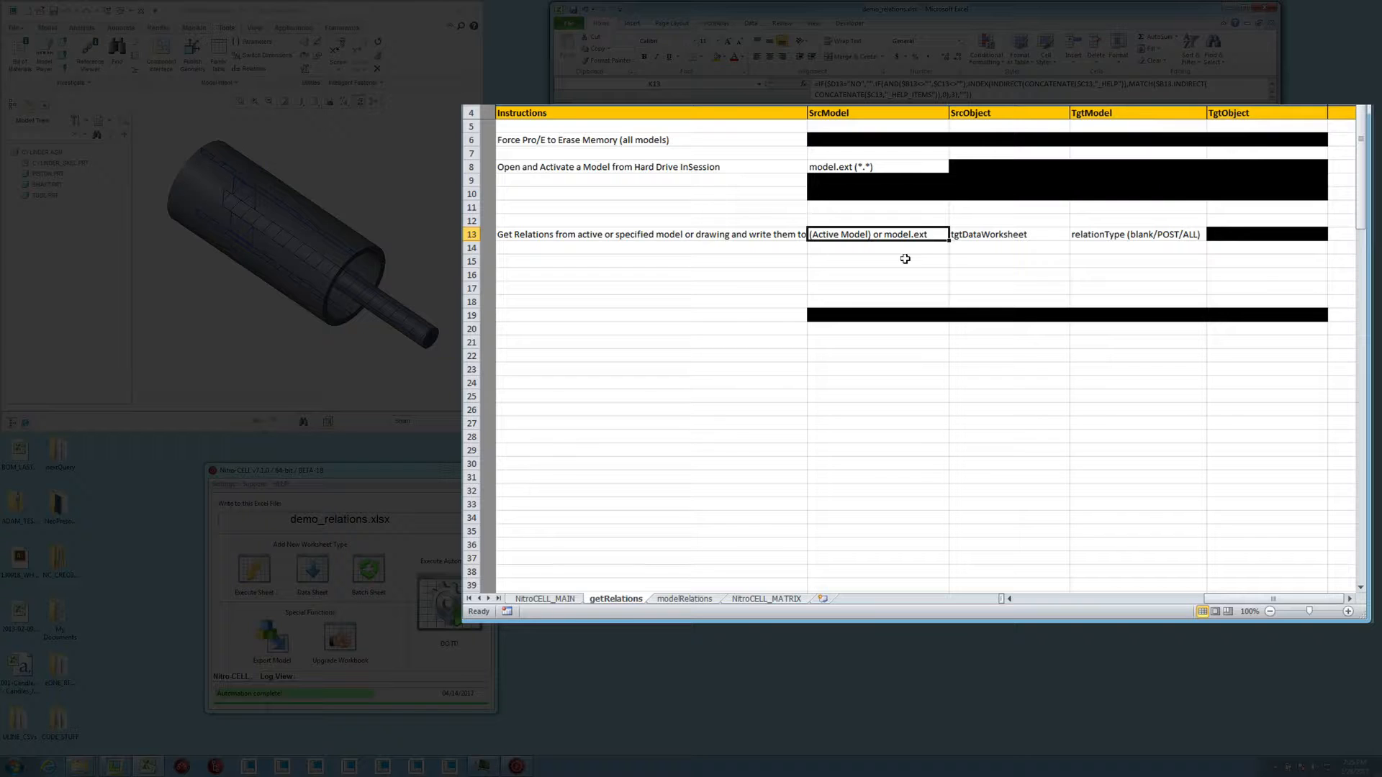
{"action": "key", "text": "Right"}
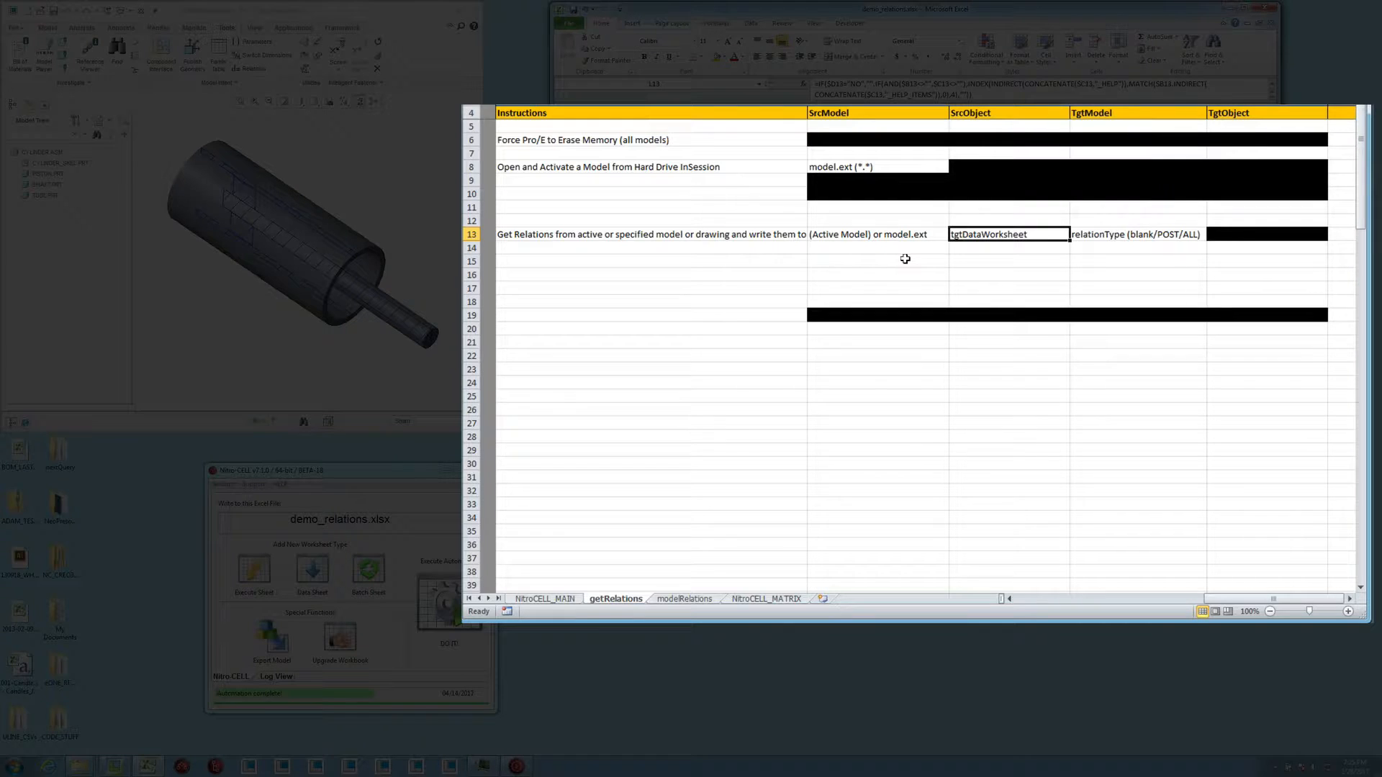
{"action": "key", "text": "Right"}
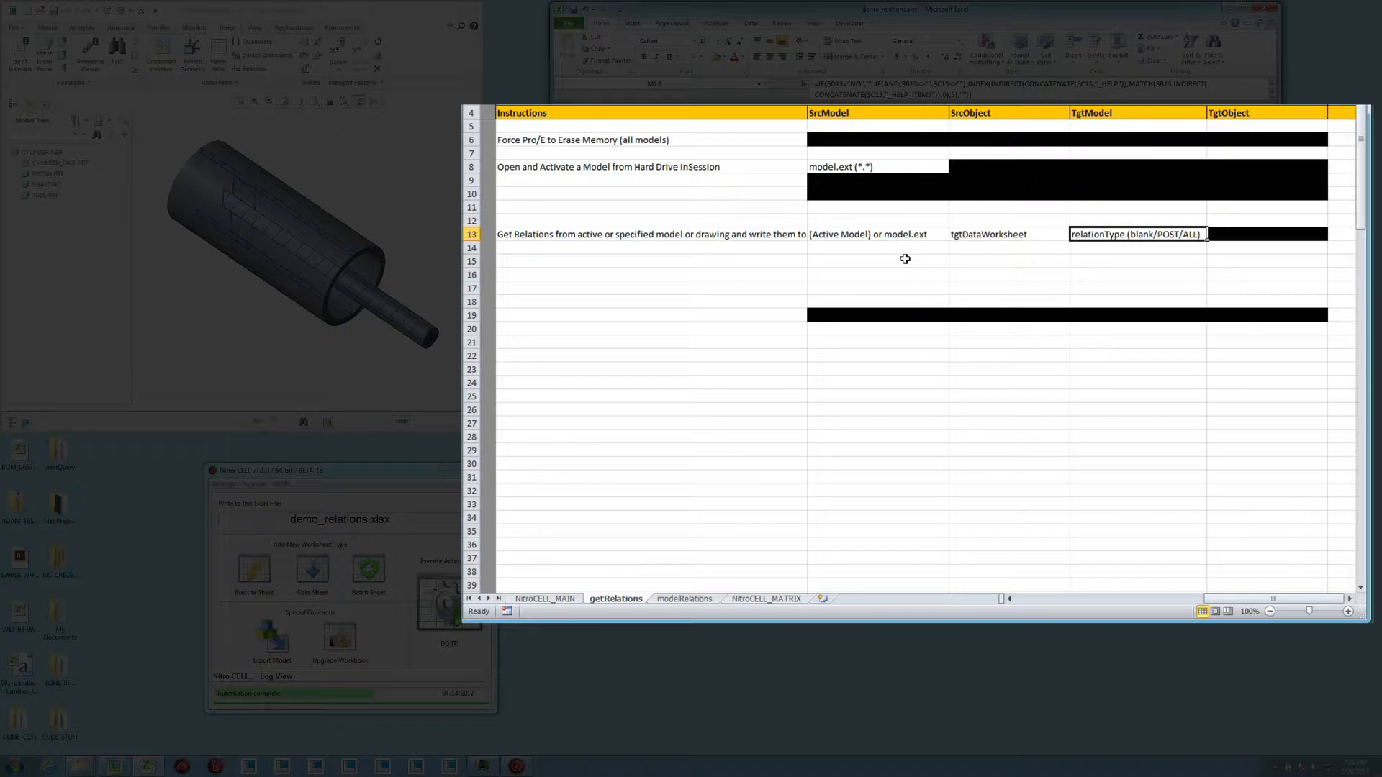
{"action": "key", "text": "Left"}
{"action": "key", "text": "Left"}
{"action": "key", "text": "Left"}
{"action": "key", "text": "Left"}
{"action": "key", "text": "Left"}
{"action": "key", "text": "Left"}
{"action": "key", "text": "Left"}
{"action": "key", "text": "Left"}
{"action": "key", "text": "Left"}
{"action": "key", "text": "Left"}
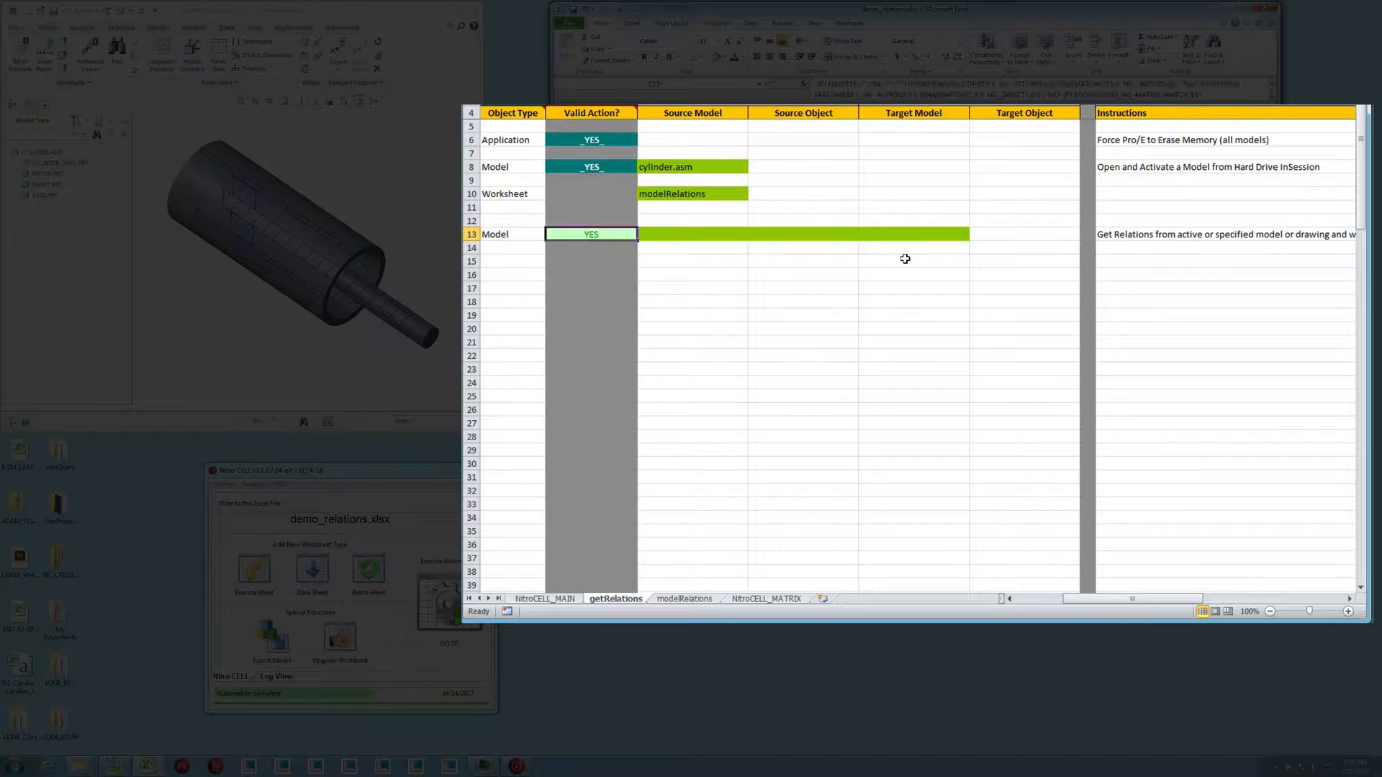
{"action": "key", "text": "Left"}
{"action": "key", "text": "Left"}
{"action": "key", "text": "Left"}
{"action": "key", "text": "Right"}
{"action": "key", "text": "Right"}
{"action": "key", "text": "Right"}
{"action": "key", "text": "Right"}
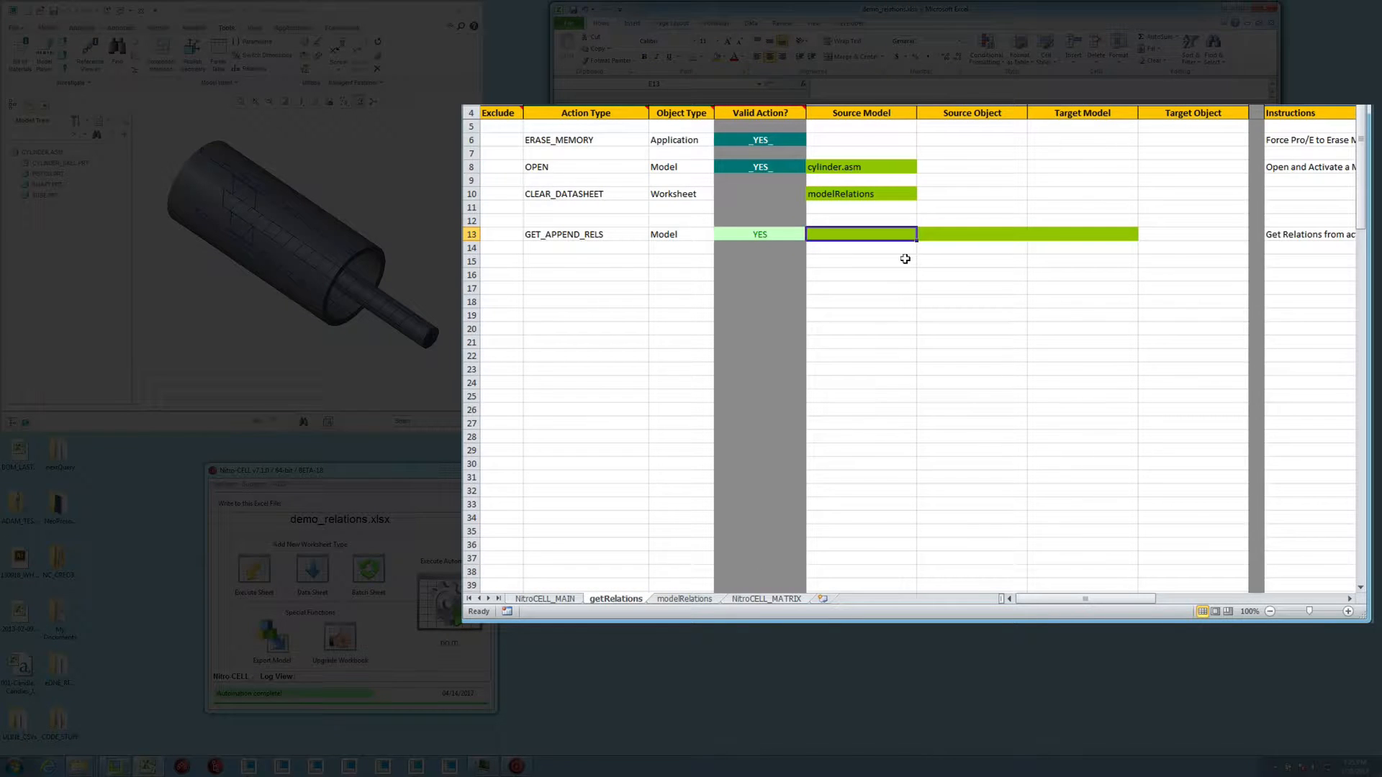
For the GET_APPEND_RELS row, copy modelRelations into the source object and set the target model to ALL.
{"action": "key", "text": "Right"}
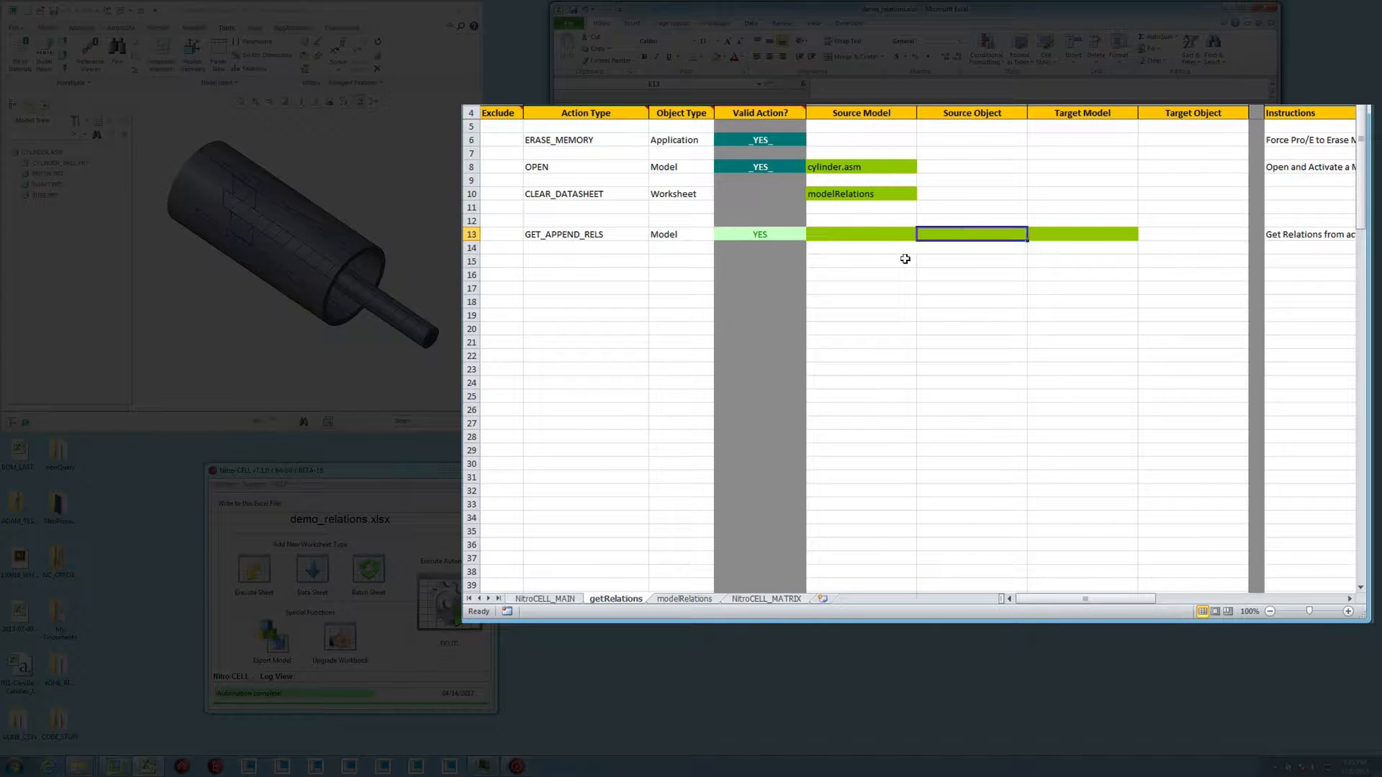
{"action": "left_click", "coordinate": [843, 193]}
{"action": "key", "text": "ctrl+c"}
{"action": "left_click", "coordinate": [957, 234]}
{"action": "key", "text": "ctrl+v"}
{"action": "key", "text": "Escape"}
{"action": "key", "text": "Right"}
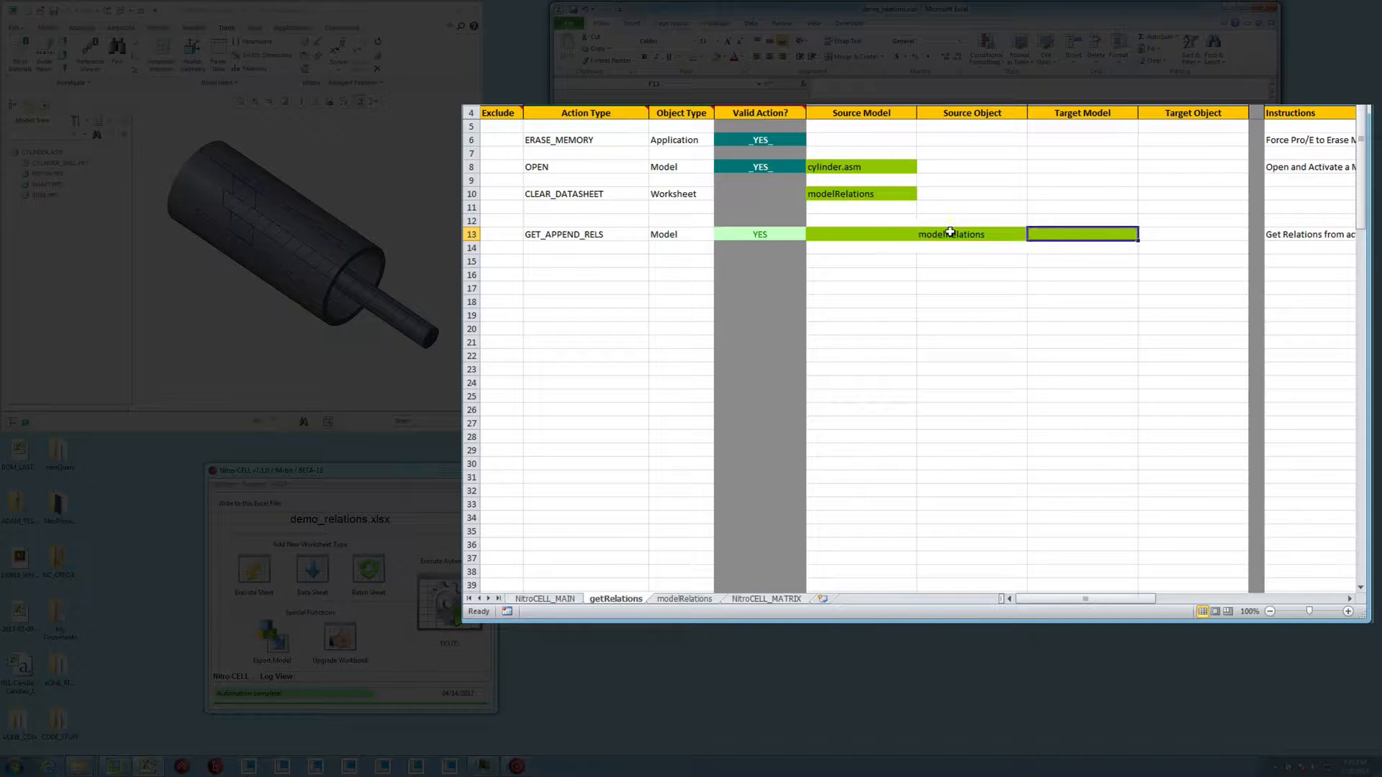
{"action": "type", "text": "ALL"}
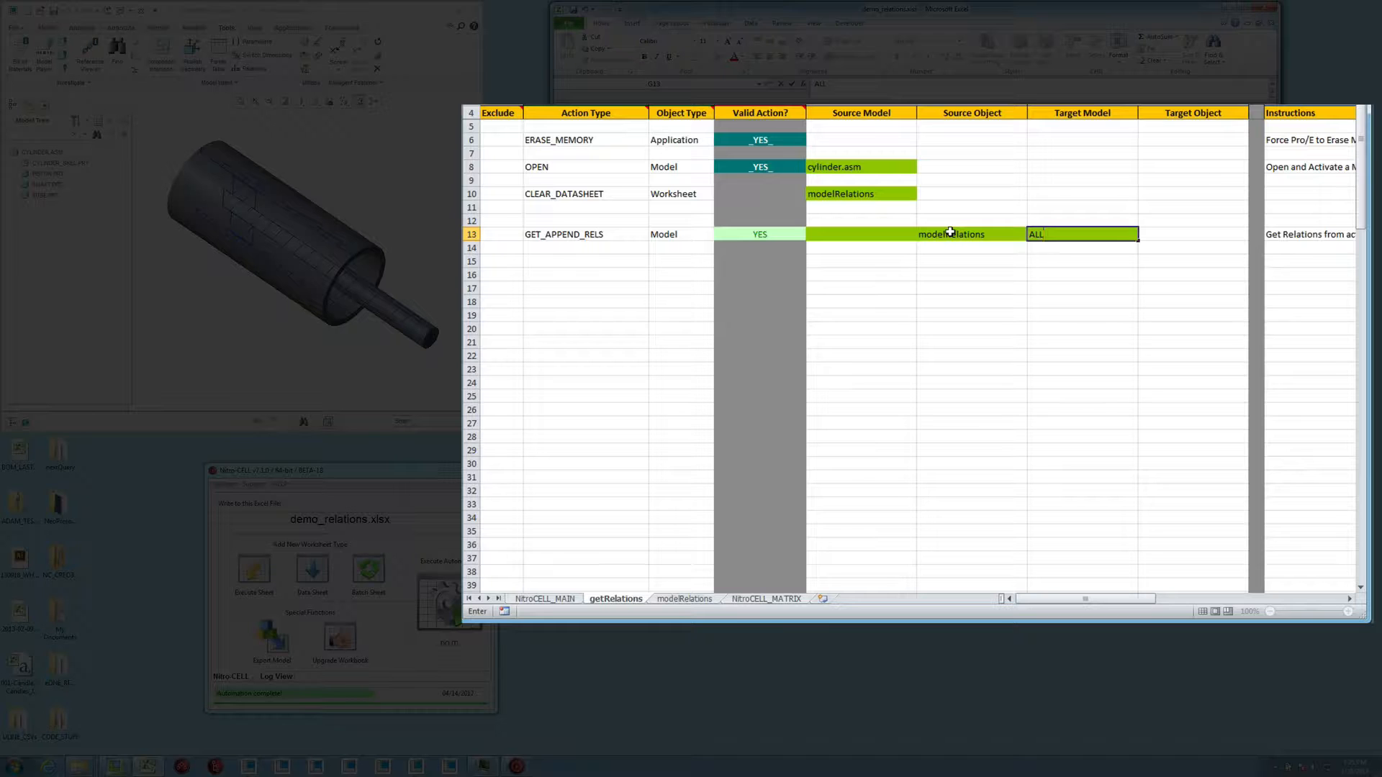
{"action": "key", "text": "Return"}
{"action": "key", "text": "Up"}
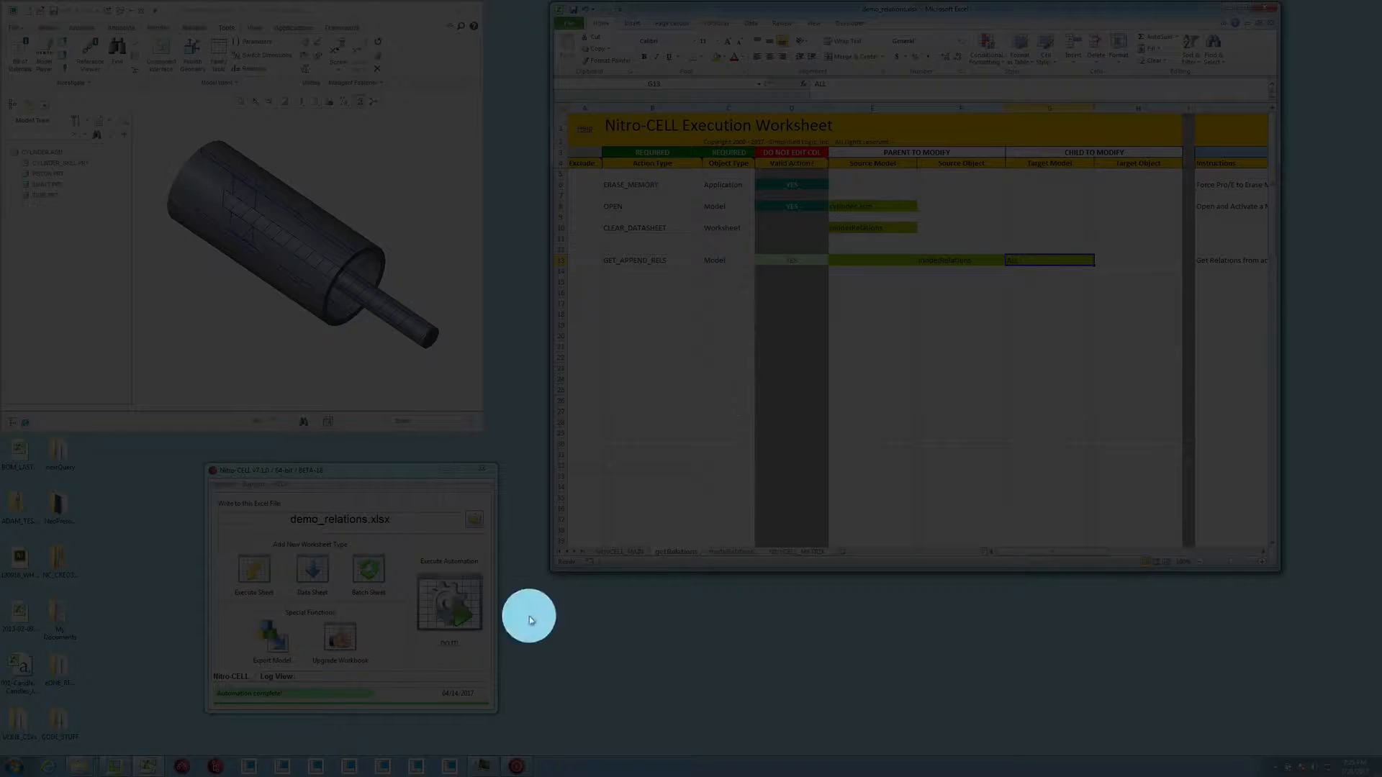
Run the Nitro-CELL automation on demo_relations.xlsx and show the modelRelations worksheet.
{"action": "left_click", "coordinate": [448, 604]}
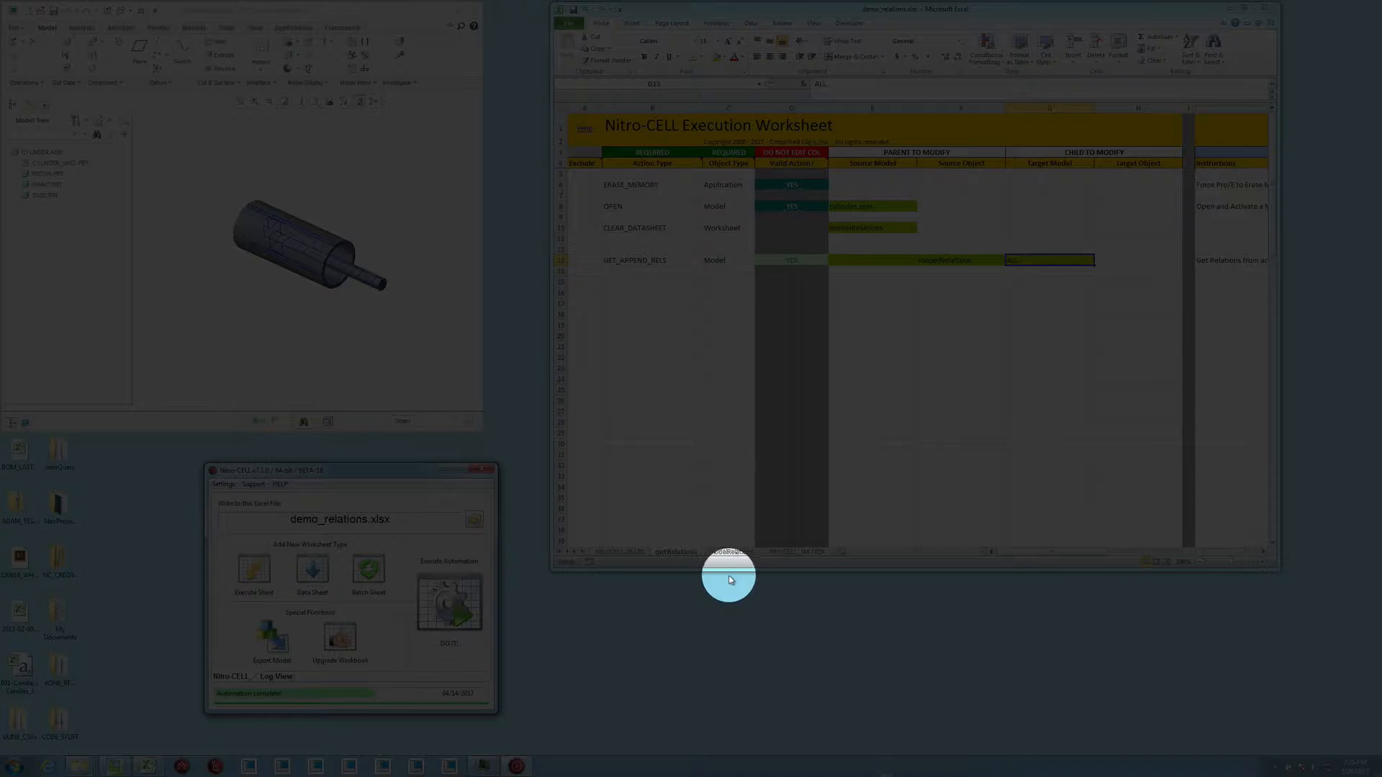
{"action": "left_click", "coordinate": [731, 552]}
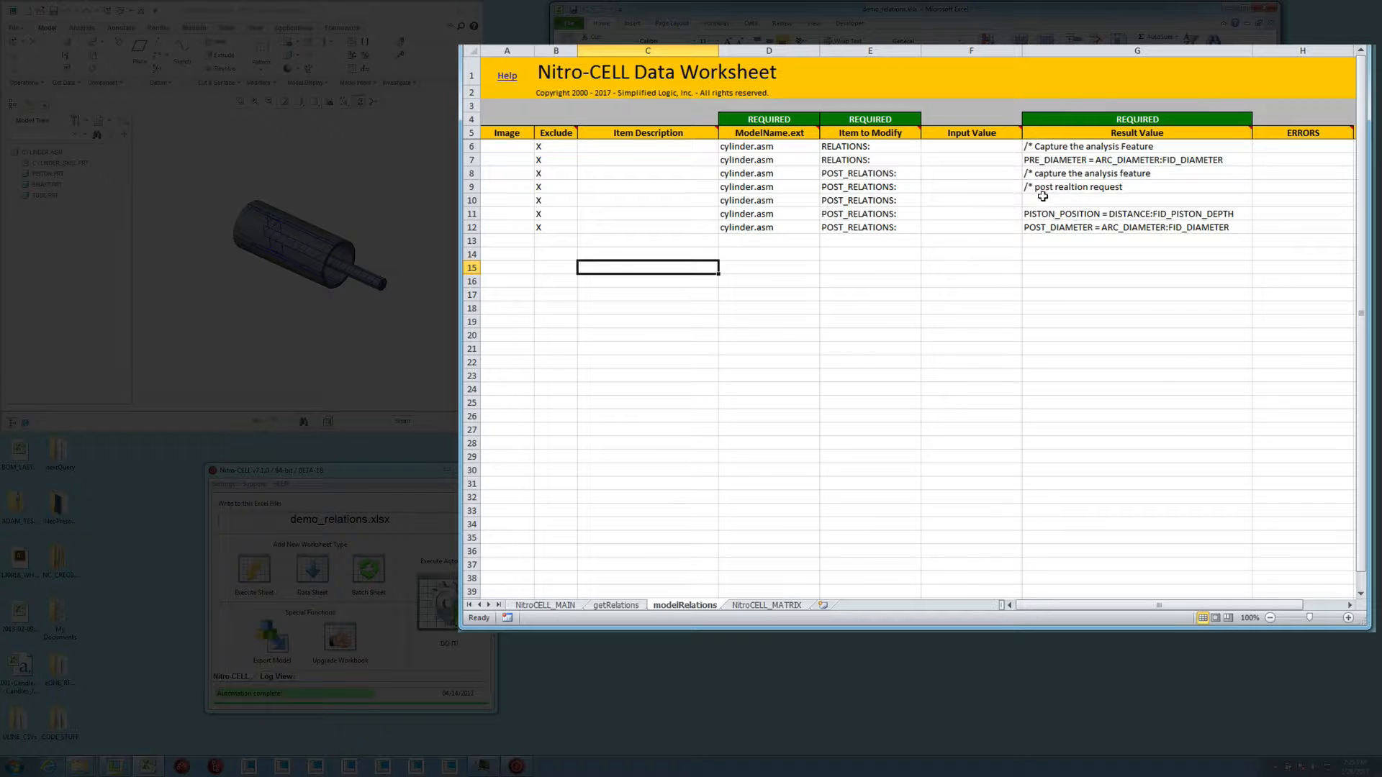
In Exclude cell B10 of the modelRelations worksheet, enter the formula =IF(G10="","X","").
{"action": "left_click", "coordinate": [551, 200]}
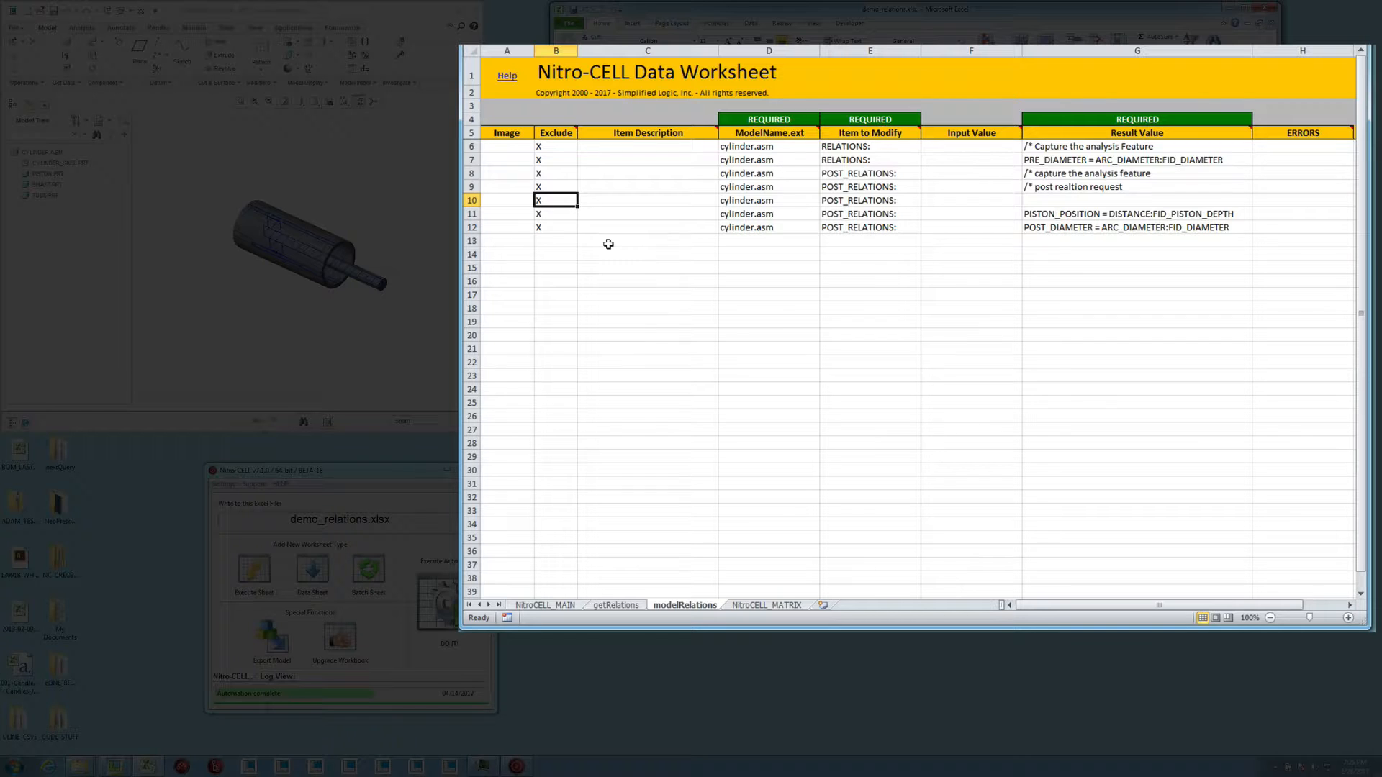
{"action": "type", "text": "=if("}
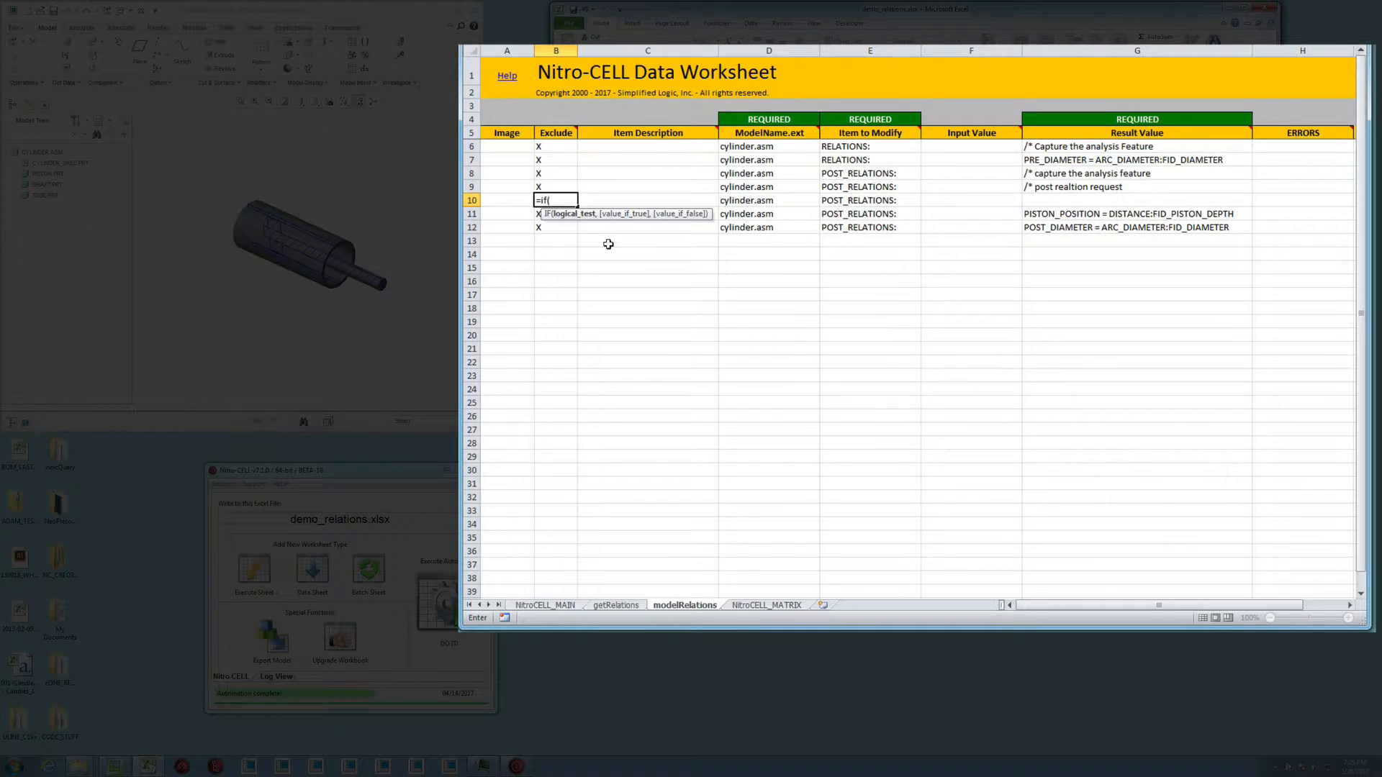
{"action": "left_click", "coordinate": [1072, 199]}
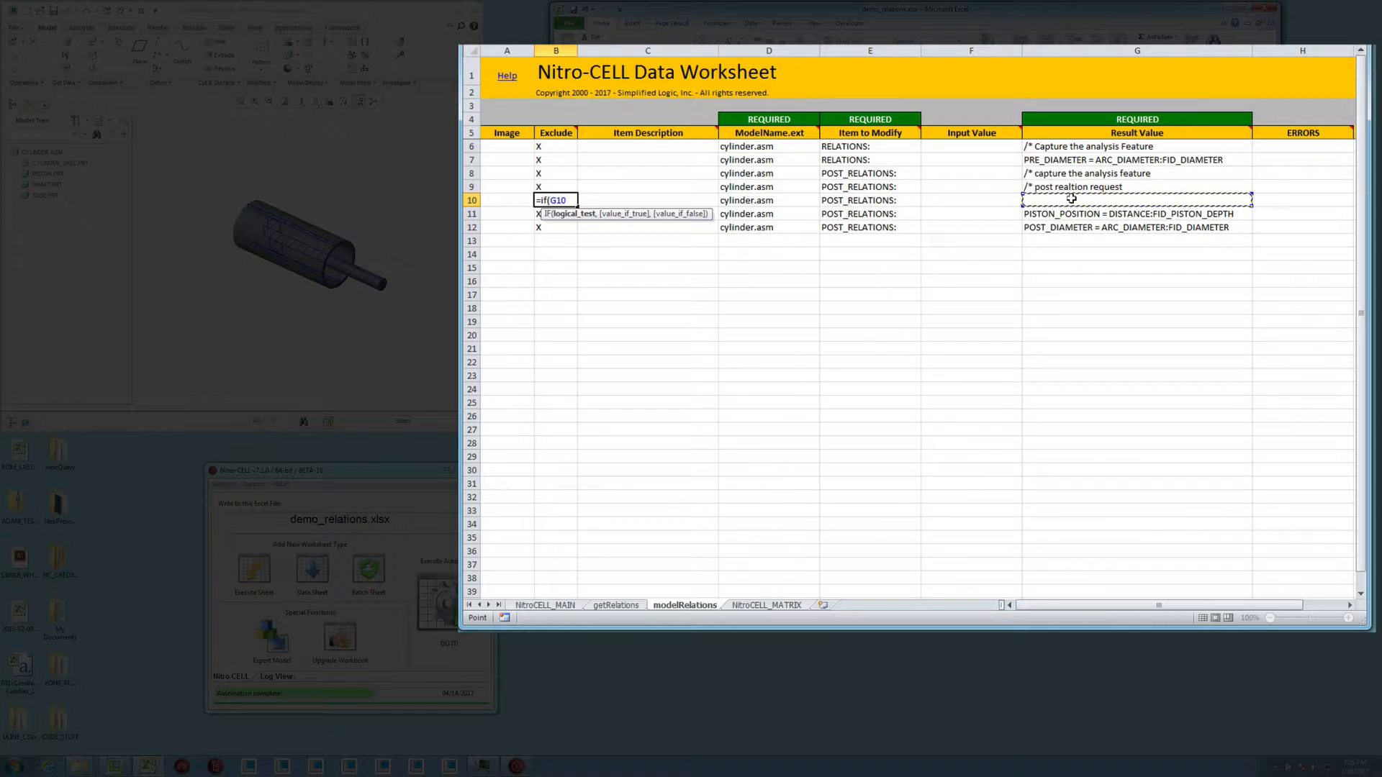
{"action": "type", "text": "=\"\",\"X"}
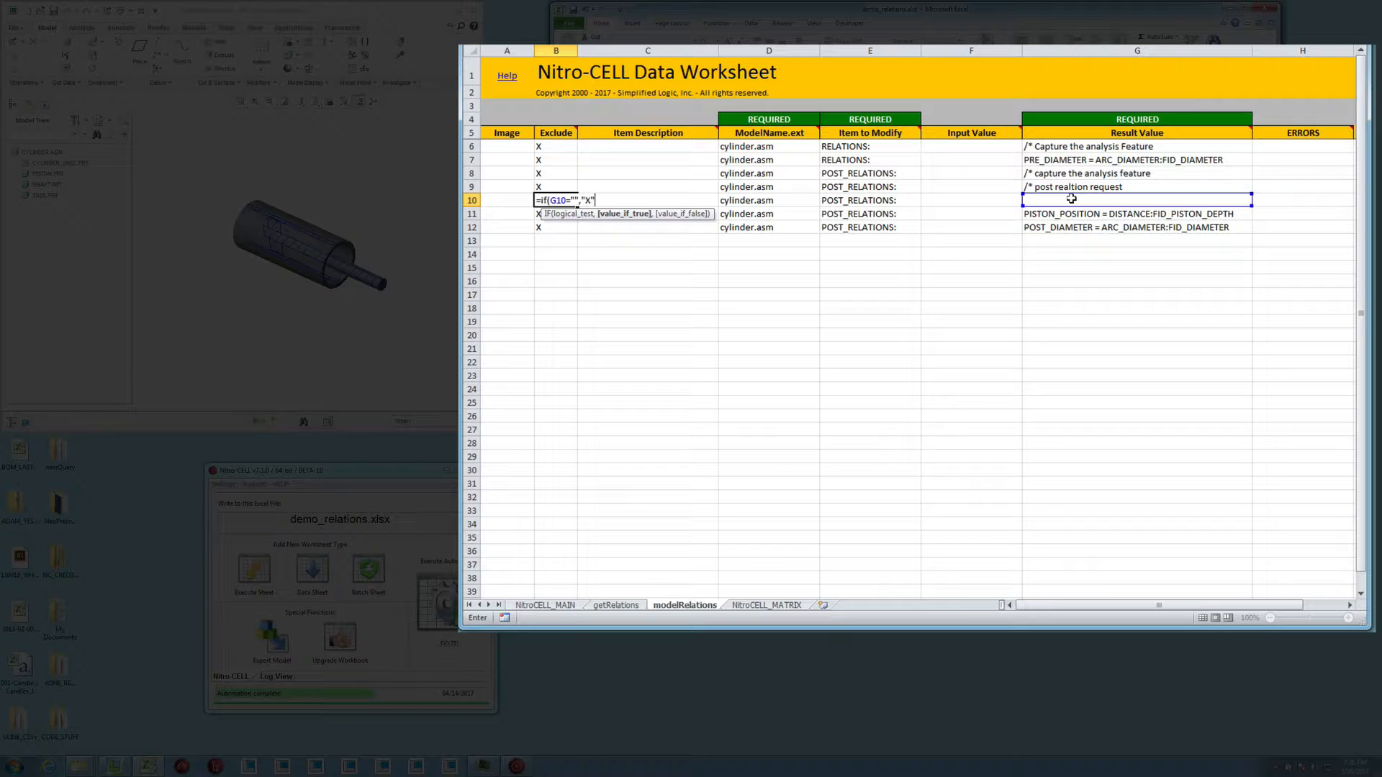
{"action": "type", "text": "\",\"\""}
{"action": "key", "text": "Return"}
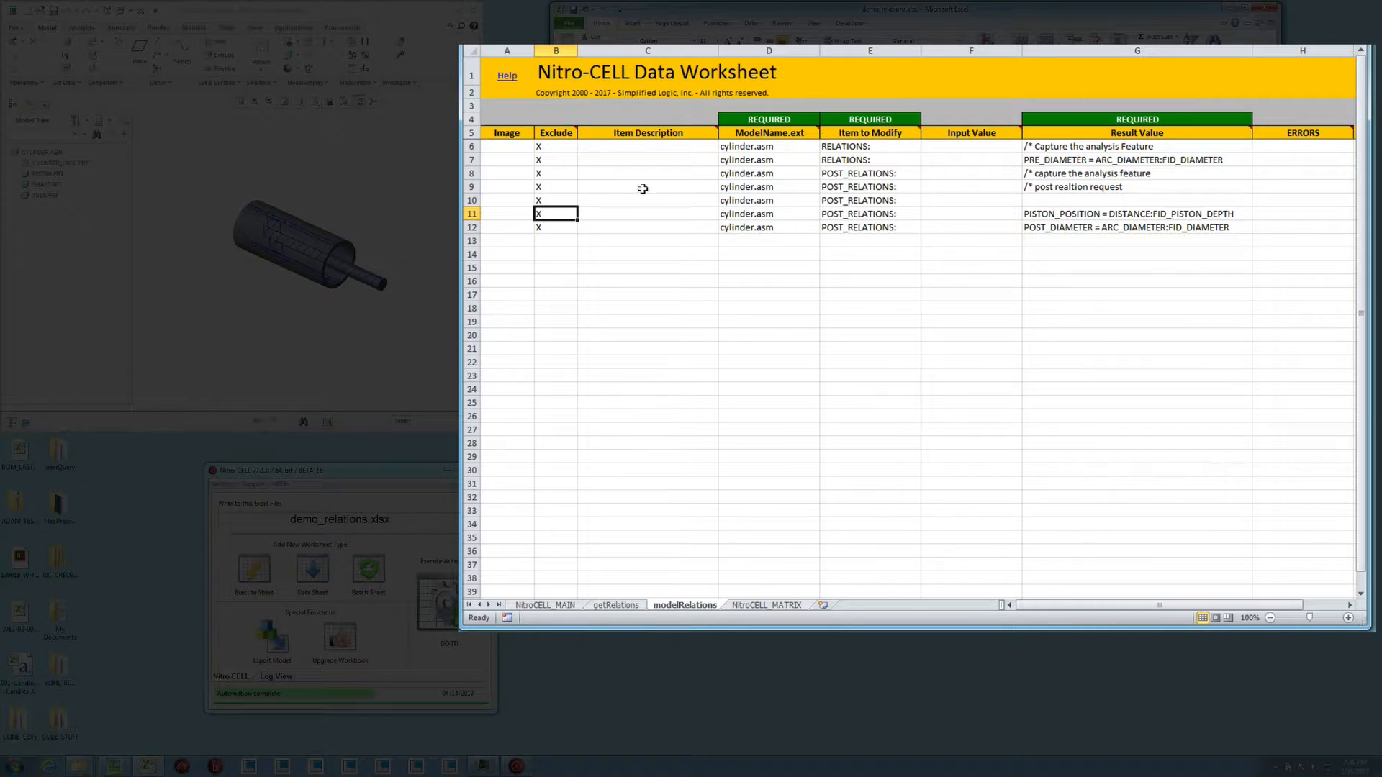
Copy the B10 exclude formula to the other relation rows, covering B6 through B12.
{"action": "left_click", "coordinate": [568, 202]}
{"action": "key", "text": "ctrl+c"}
{"action": "left_click_drag", "start_coordinate": [569, 214], "coordinate": [562, 151]}
{"action": "key", "text": "ctrl+v"}
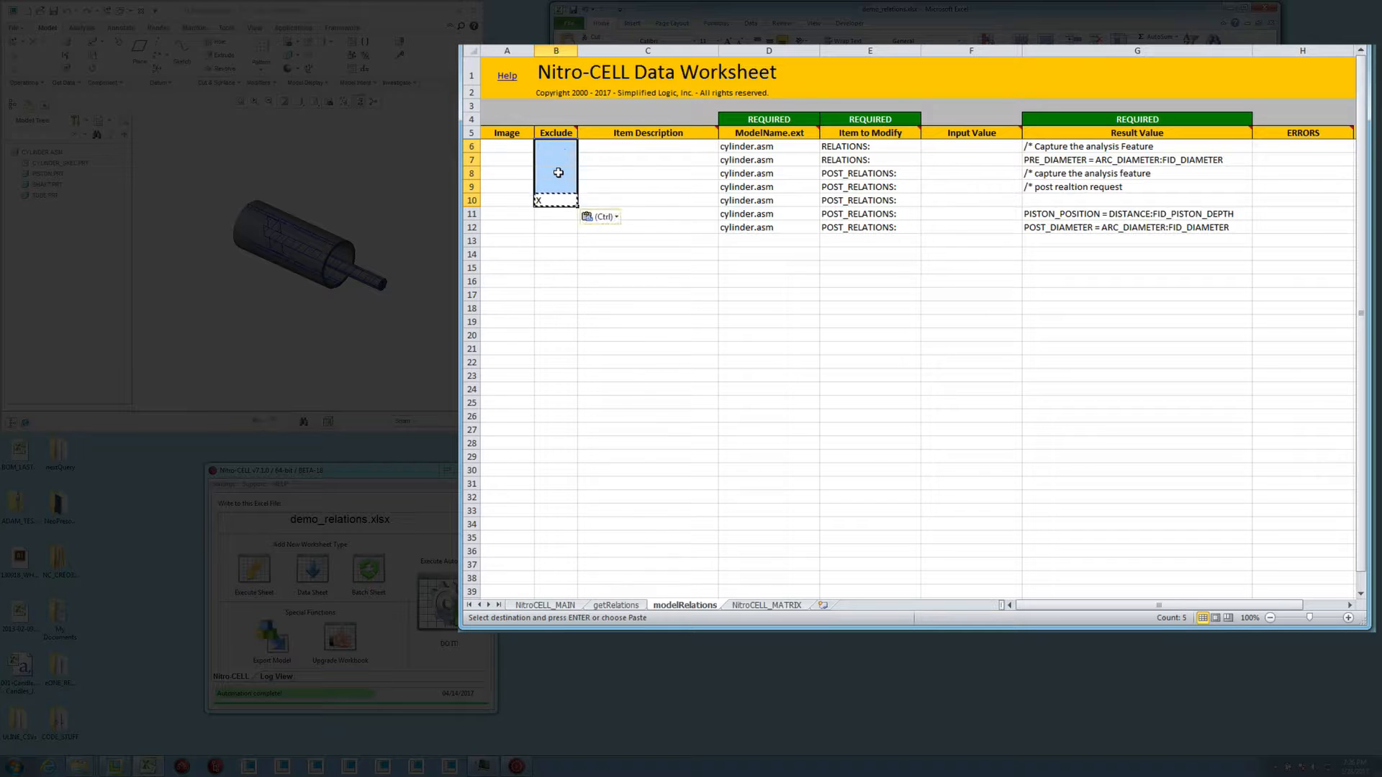
{"action": "key", "text": "Escape"}
{"action": "left_click", "coordinate": [558, 173]}
Select the entire IF formula text of Exclude cell B10 for copying.
{"action": "left_click", "coordinate": [558, 204]}
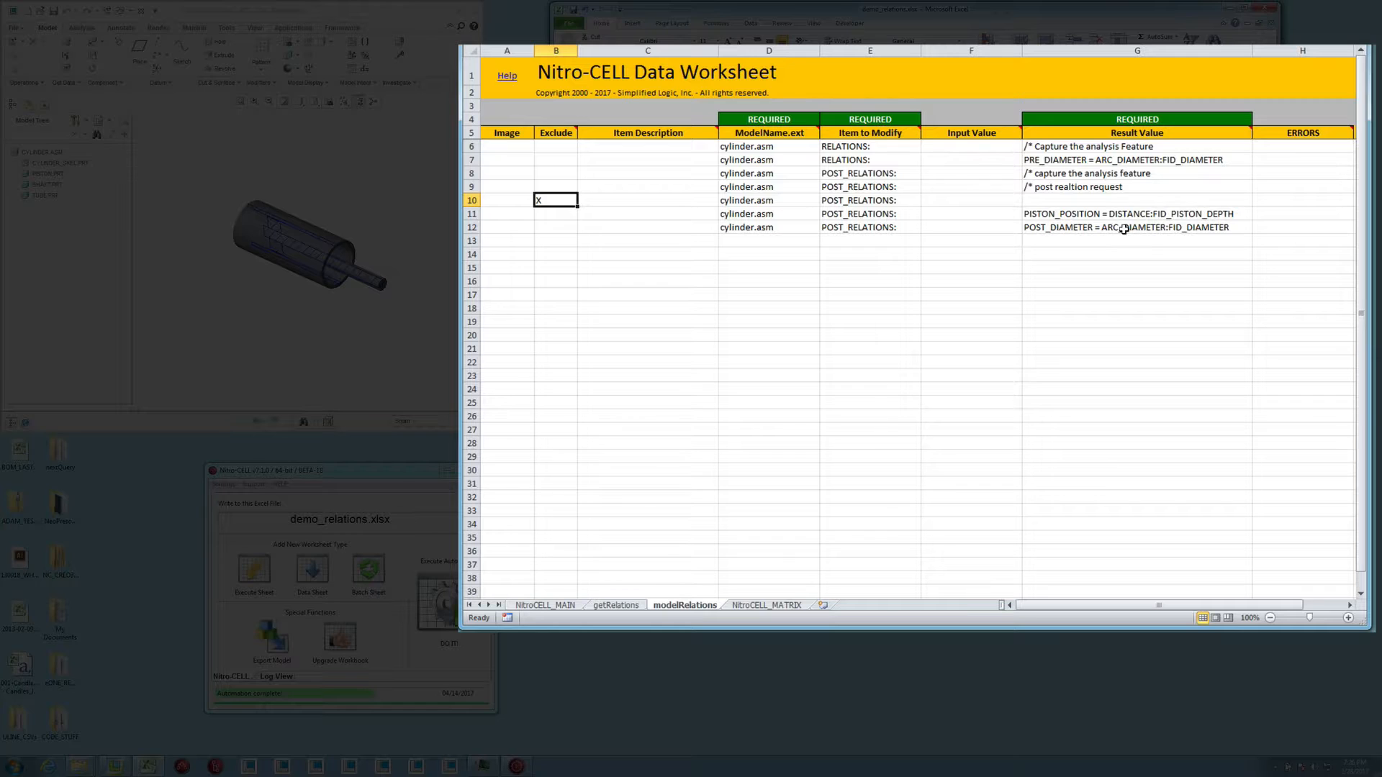
{"action": "double_click", "coordinate": [558, 204]}
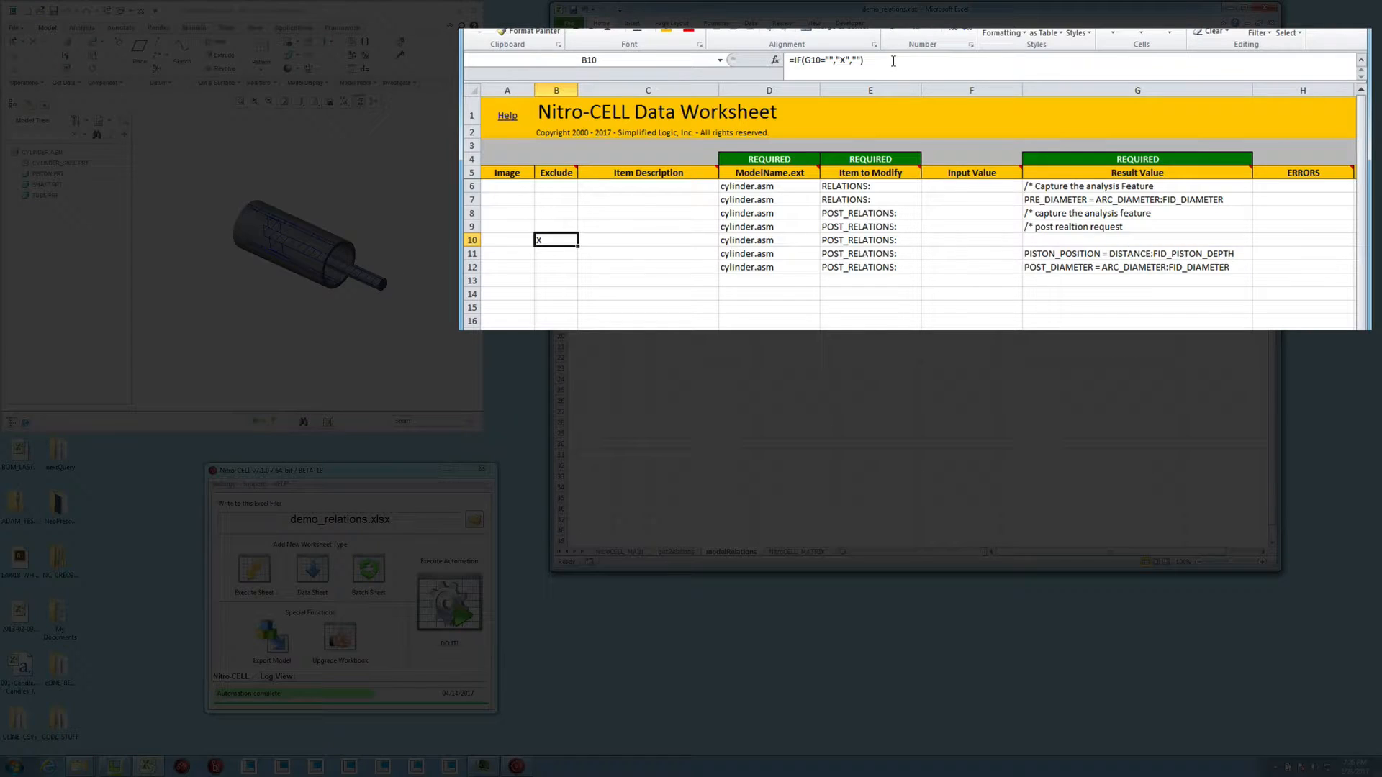
{"action": "left_click_drag", "start_coordinate": [894, 91], "coordinate": [820, 93]}
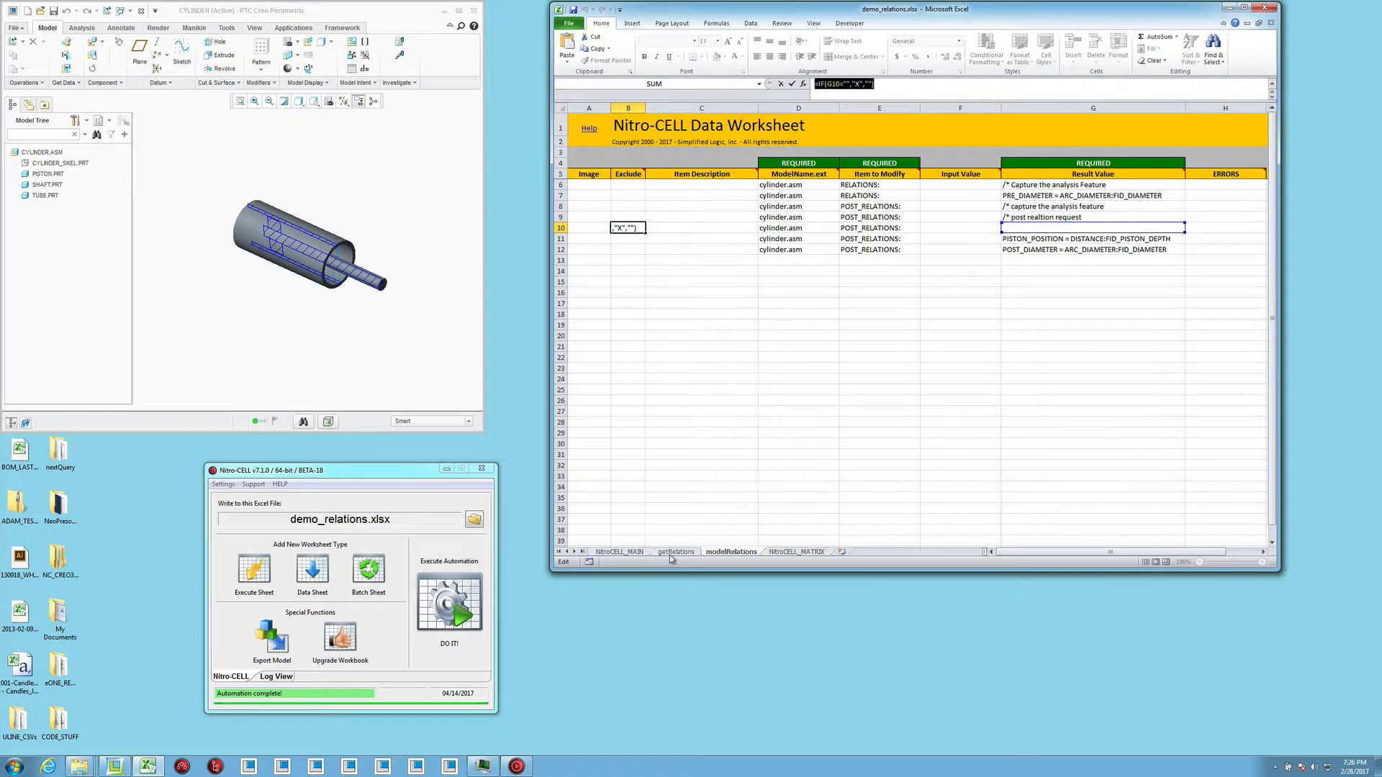
In row 15 of the getRelations worksheet, add a WRITE_FORMULAS action with object type Worksheet.
{"action": "left_click", "coordinate": [673, 552]}
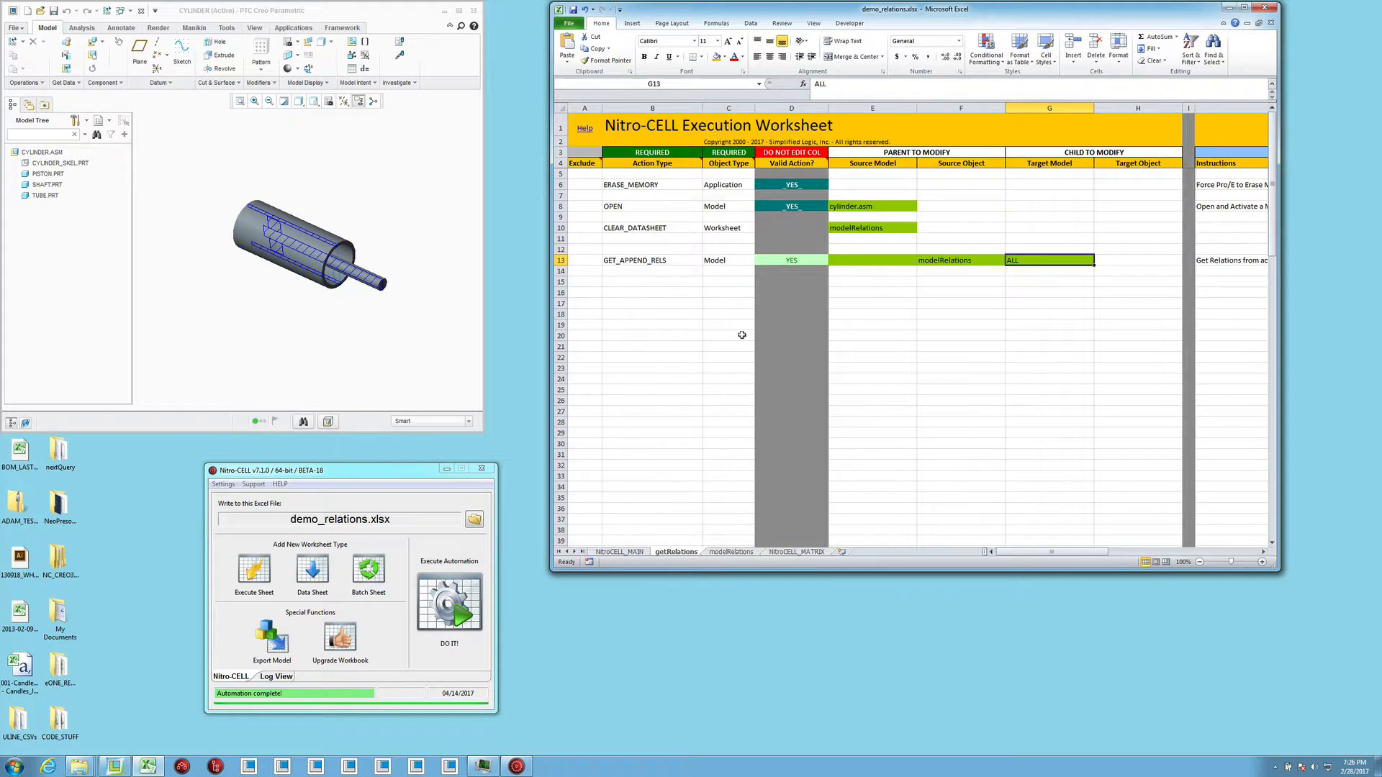
{"action": "left_click", "coordinate": [696, 274]}
{"action": "left_click", "coordinate": [720, 268]}
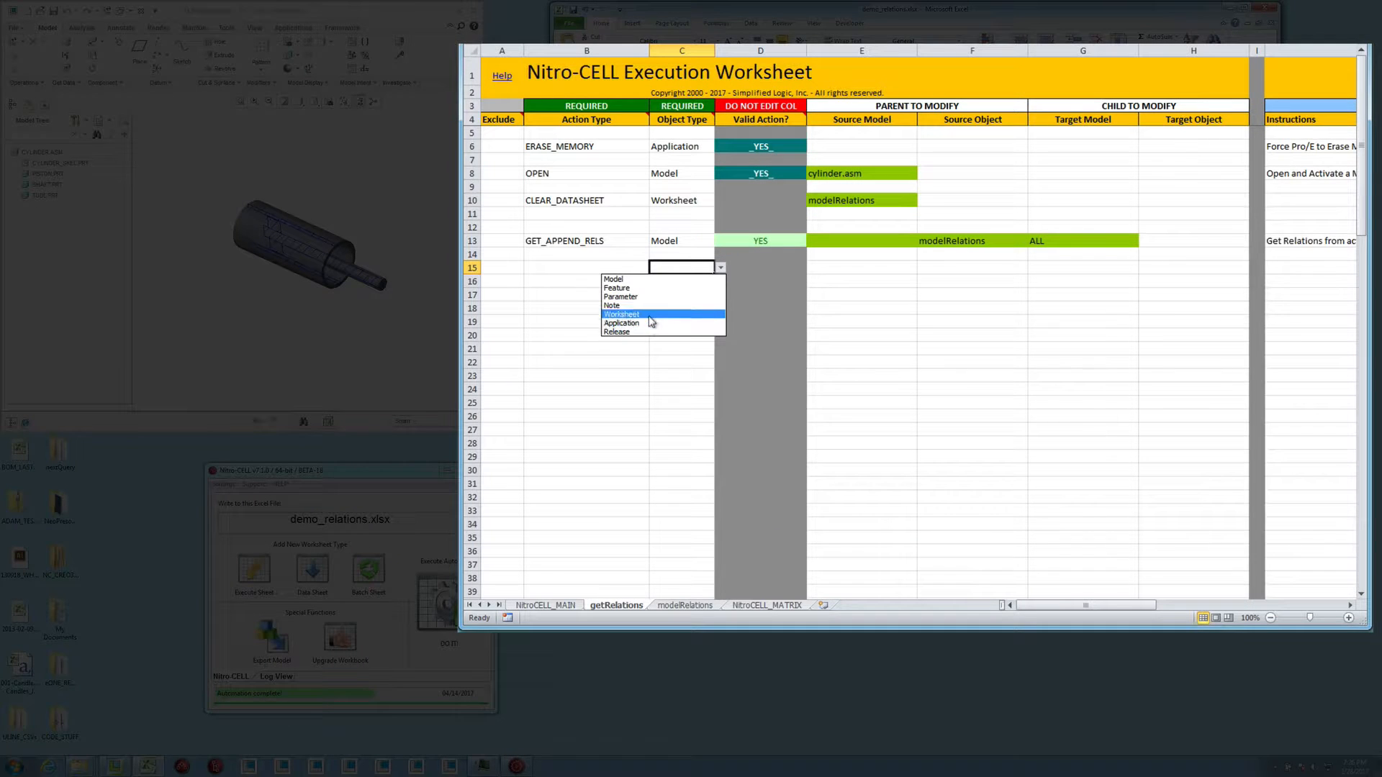
{"action": "left_click", "coordinate": [691, 312]}
{"action": "left_click", "coordinate": [639, 266]}
{"action": "left_click", "coordinate": [655, 267]}
{"action": "scroll", "coordinate": [576, 309], "scroll_direction": "down", "scroll_amount": 2}
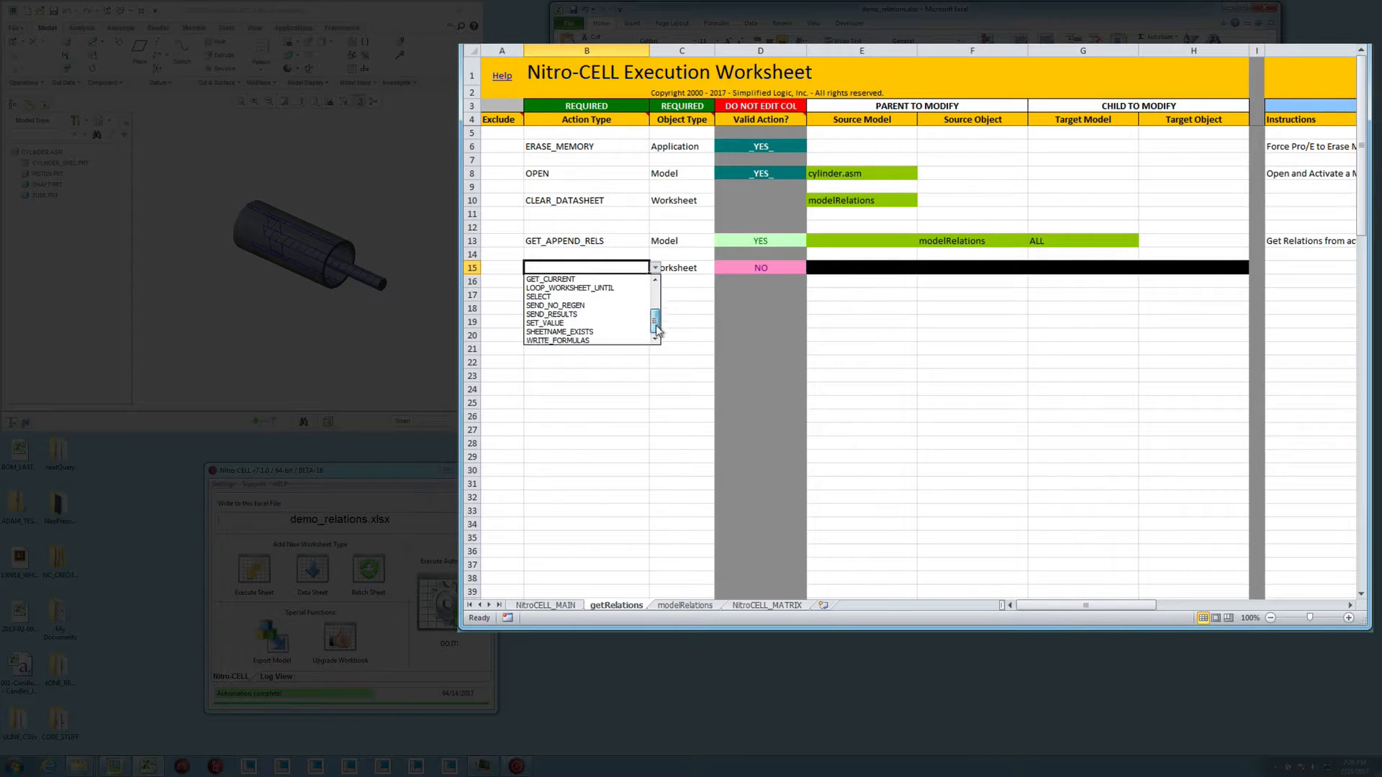
{"action": "left_click", "coordinate": [576, 337]}
Paste the copied exclude formula =IF(G10="","X","") as text into the Source Model cell of the WRITE_FORMULAS row.
{"action": "left_click", "coordinate": [893, 268]}
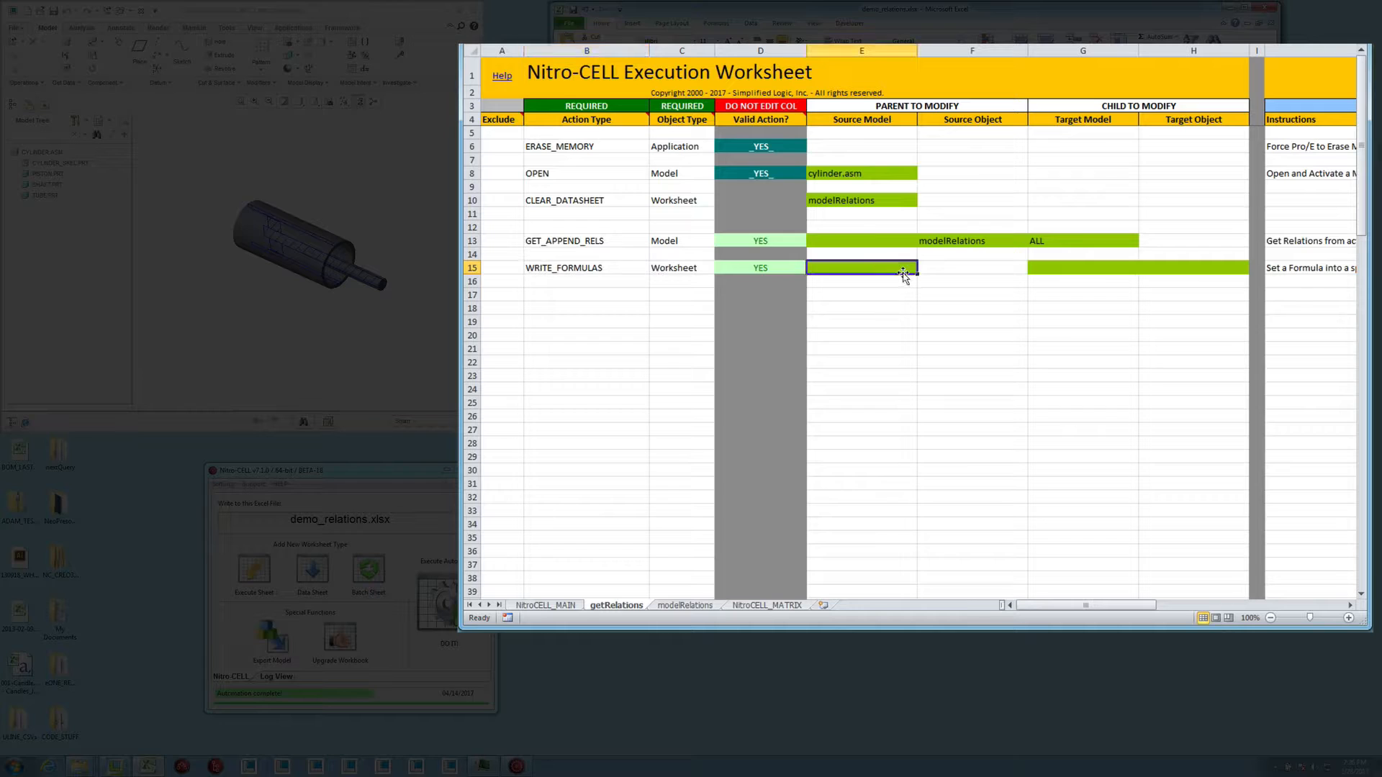
{"action": "type", "text": "'"}
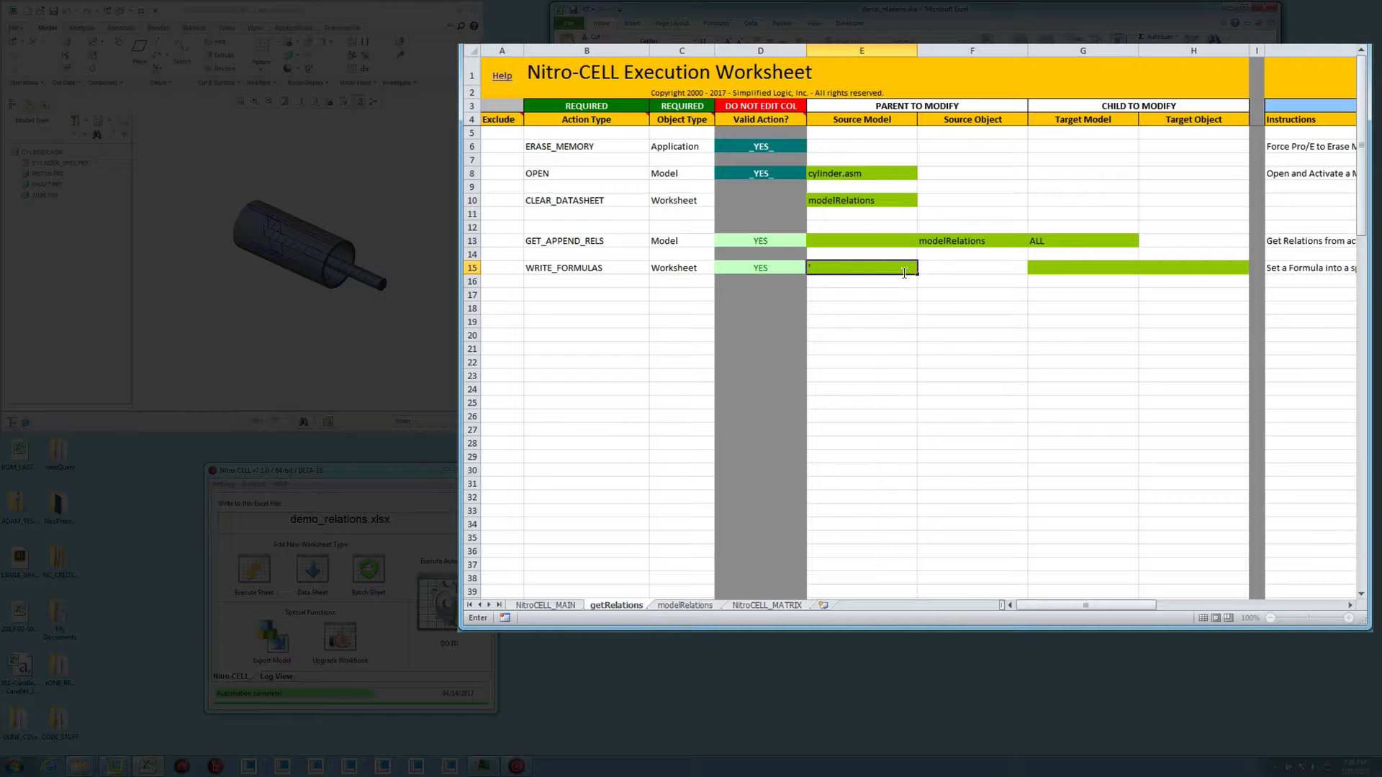
{"action": "key", "text": "ctrl+v"}
{"action": "key", "text": "Left"}
{"action": "key", "text": "Left"}
{"action": "key", "text": "Left"}
{"action": "key", "text": "Right"}
{"action": "key", "text": "Right"}
{"action": "key", "text": "Right"}
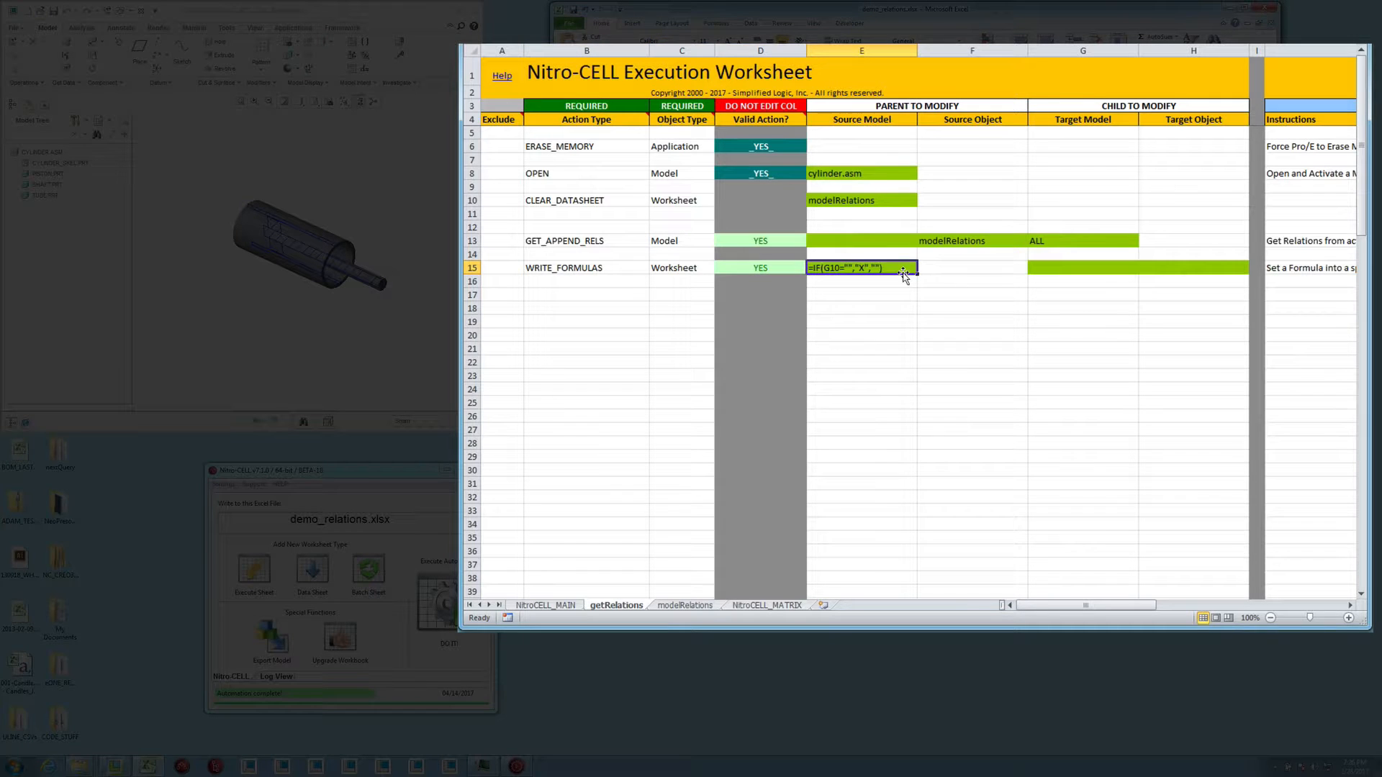
Change the cell reference in the WRITE_FORMULAS formula text to G6, giving =IF(G6="","X","").
{"action": "key", "text": "F2"}
{"action": "key", "text": "Left"}
{"action": "key", "text": "Left"}
{"action": "key", "text": "Left"}
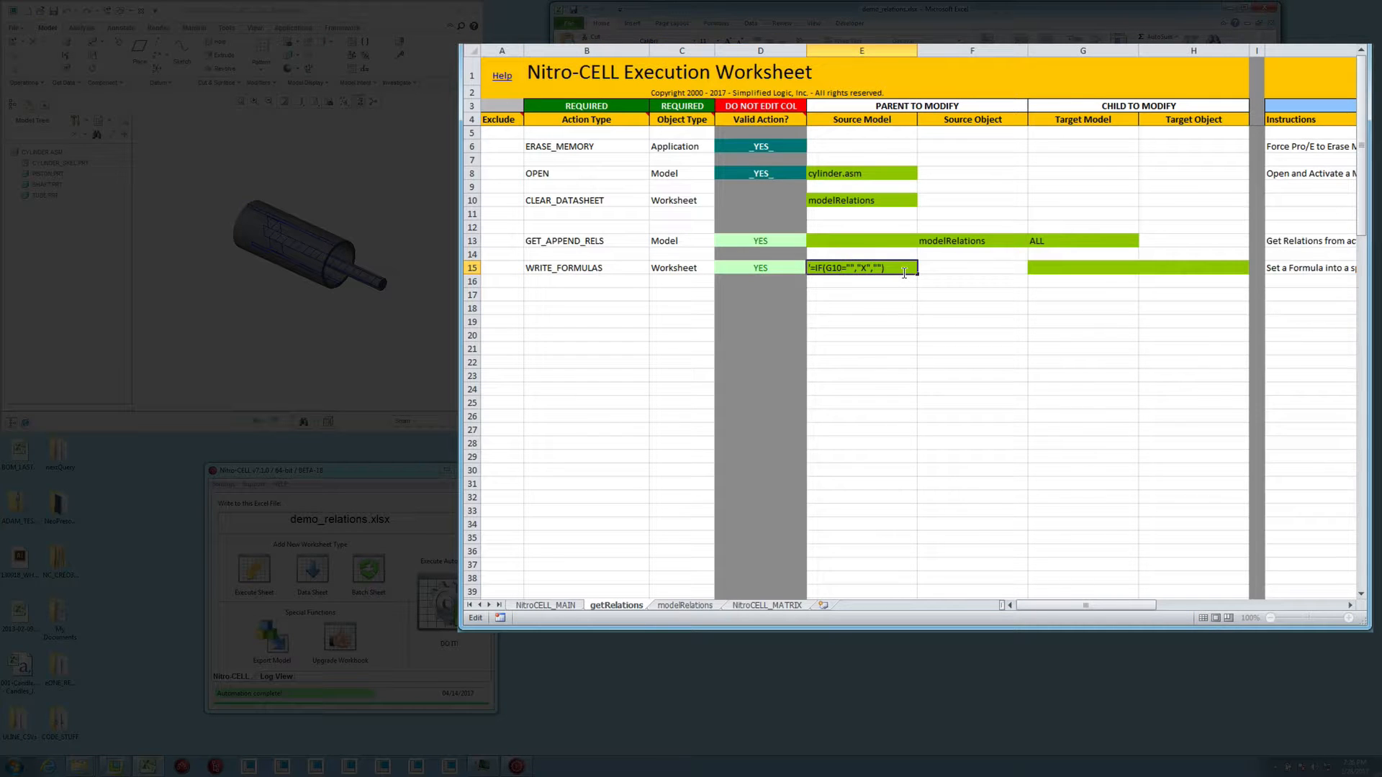
{"action": "key", "text": "BackSpace"}
{"action": "key", "text": "BackSpace"}
{"action": "type", "text": "6"}
{"action": "key", "text": "Return"}
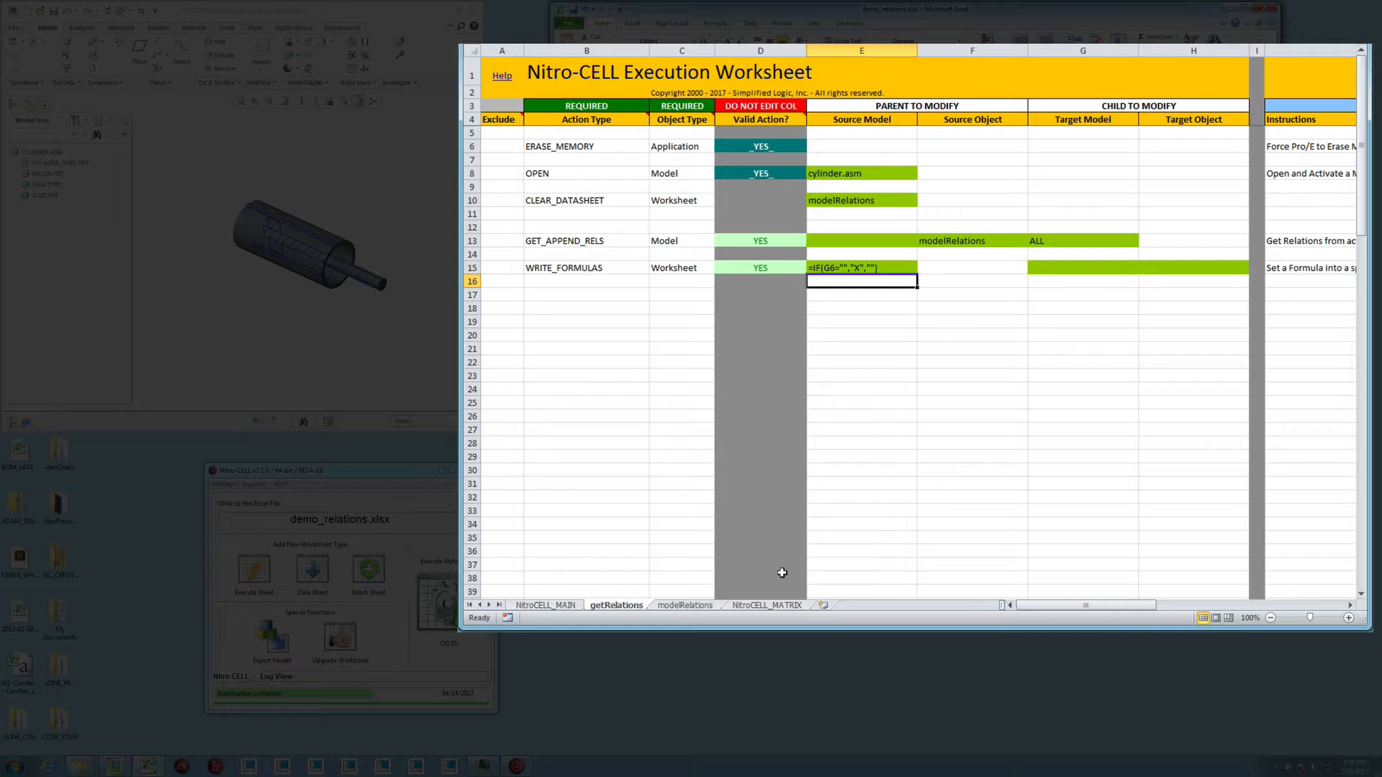
Check the first Exclude cell in modelRelations, and set the WRITE_FORMULAS Target Model to modelRelations and Target Object to B6:B20.
{"action": "left_click", "coordinate": [686, 606]}
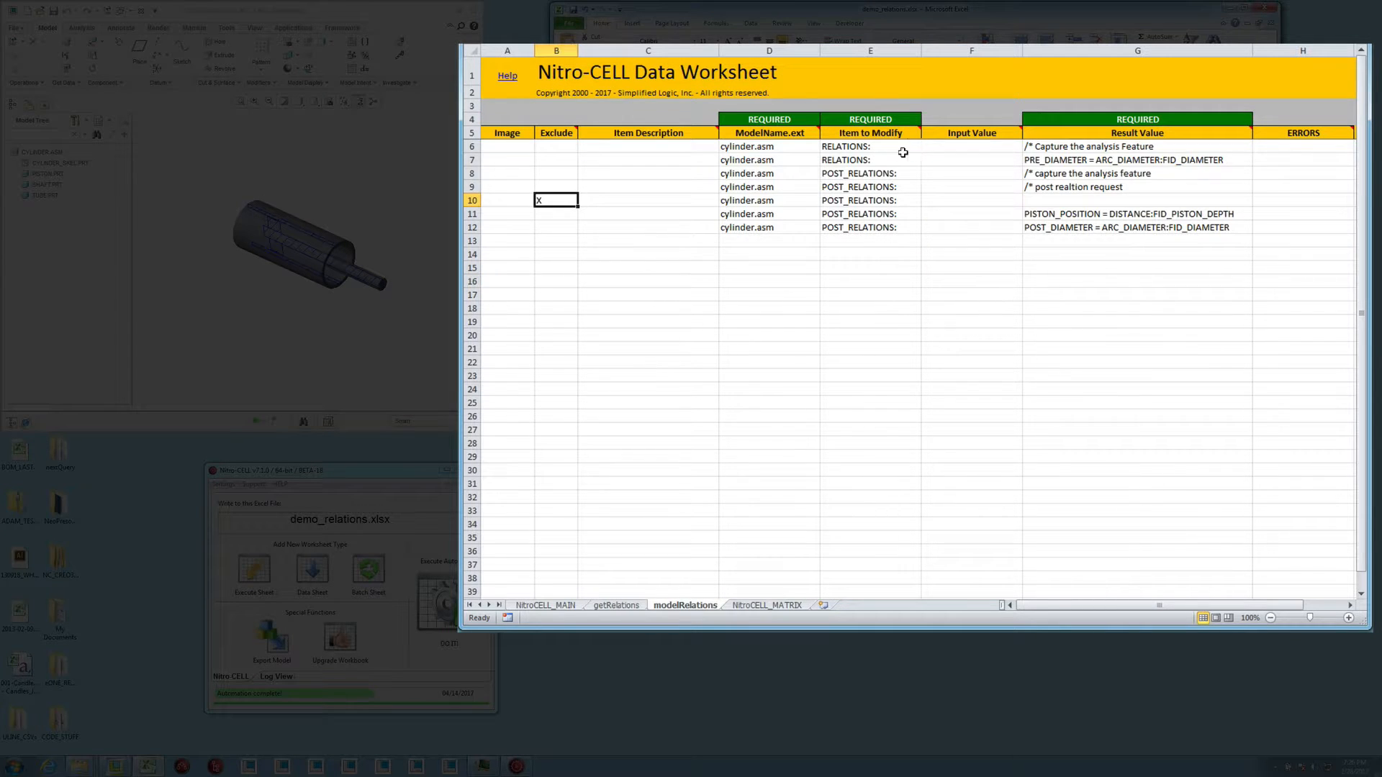
{"action": "left_click", "coordinate": [1064, 147]}
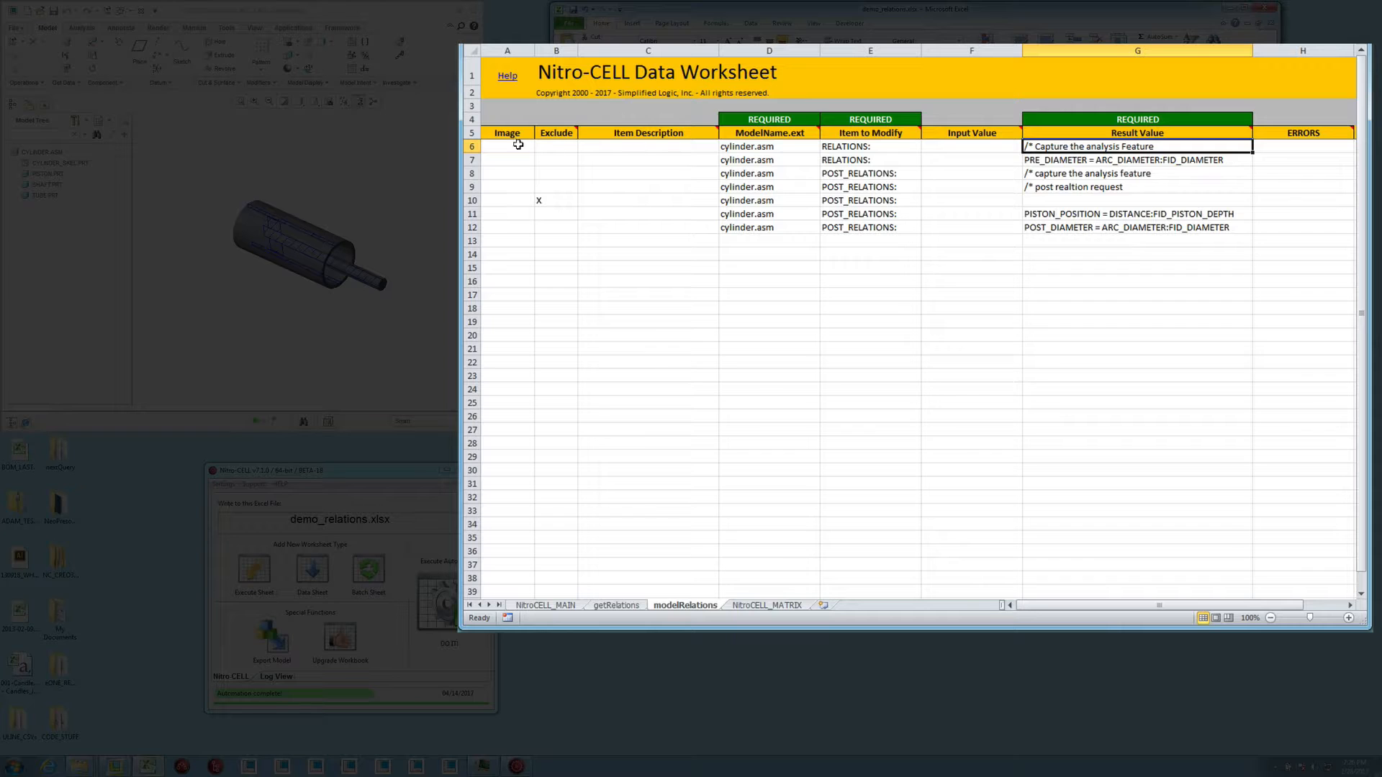
{"action": "left_click", "coordinate": [553, 146]}
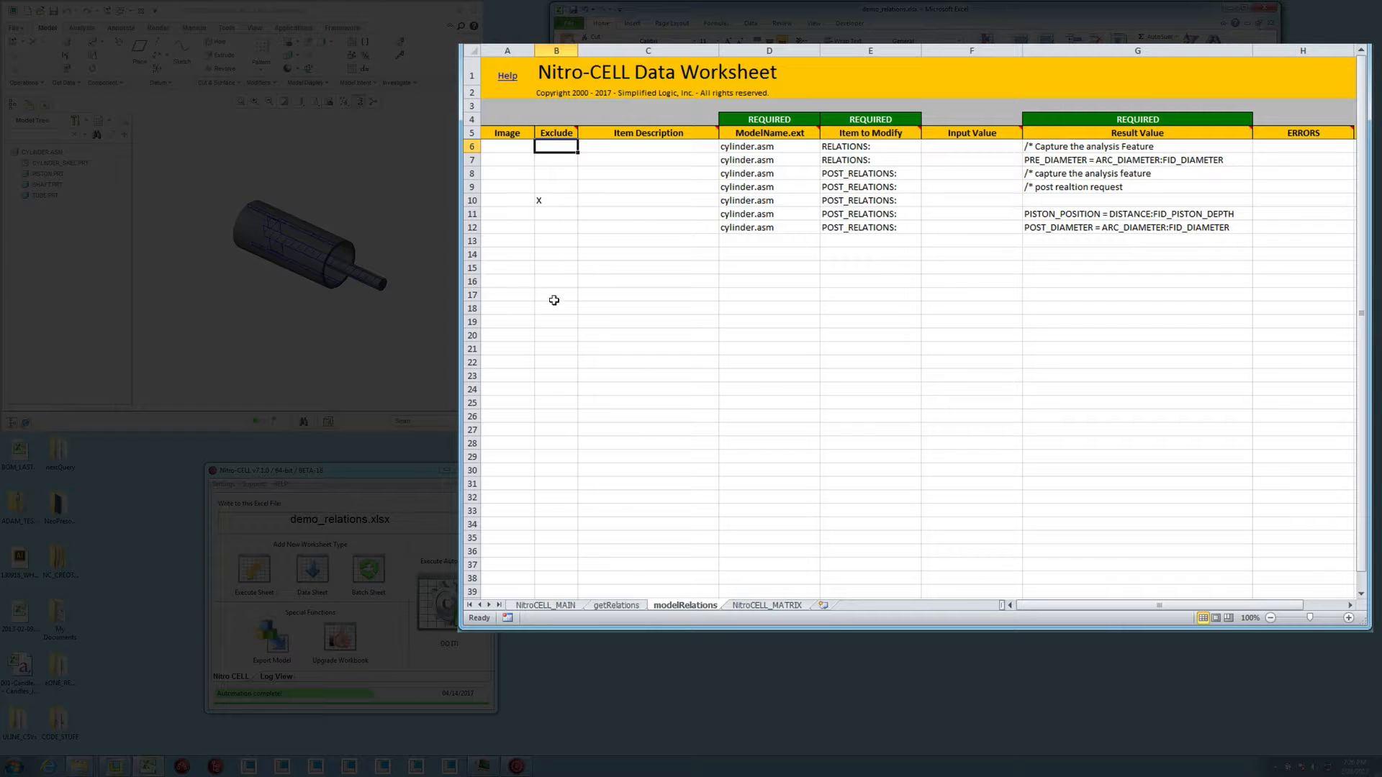
{"action": "left_click", "coordinate": [615, 606]}
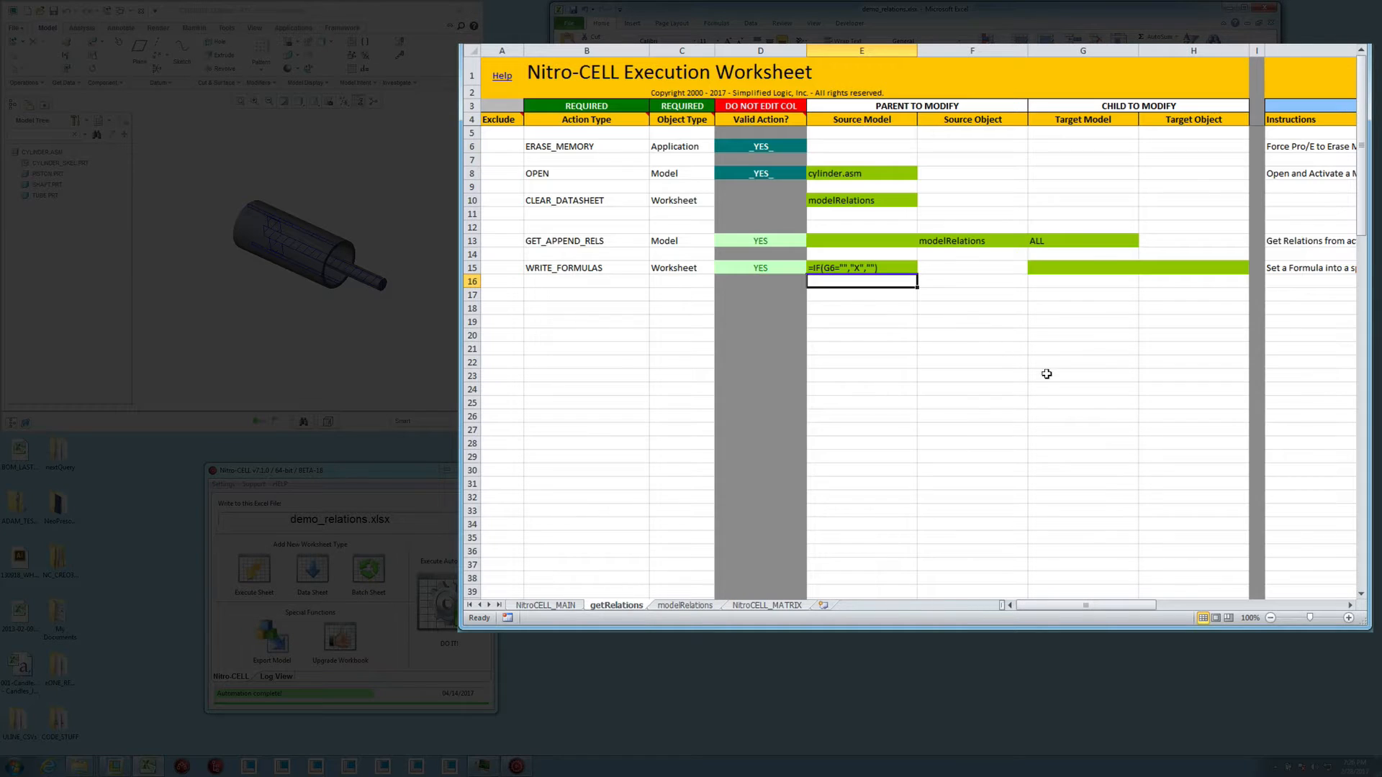
{"action": "left_click", "coordinate": [1096, 265]}
{"action": "left_click", "coordinate": [984, 247]}
{"action": "key", "text": "ctrl+c"}
{"action": "left_click", "coordinate": [1073, 267]}
{"action": "key", "text": "ctrl+v"}
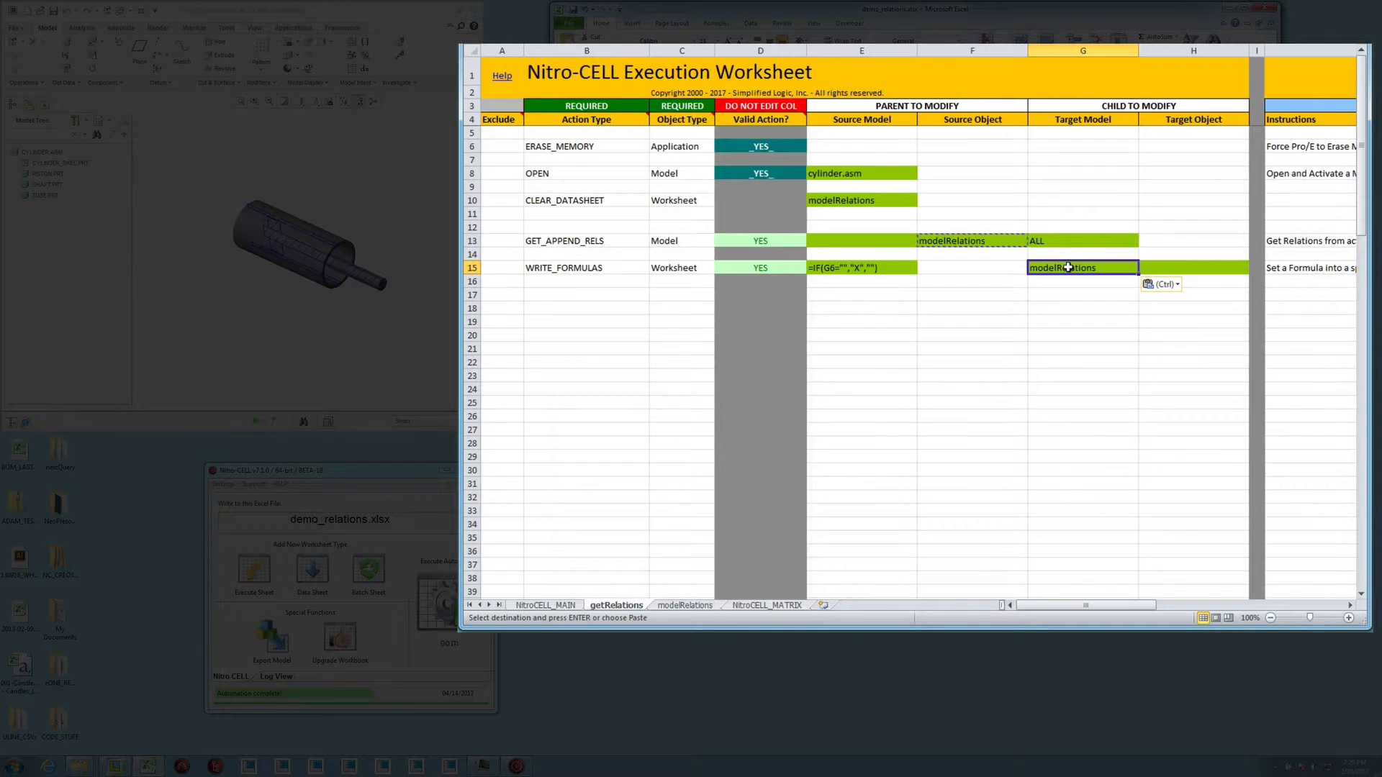
{"action": "left_click", "coordinate": [1175, 268]}
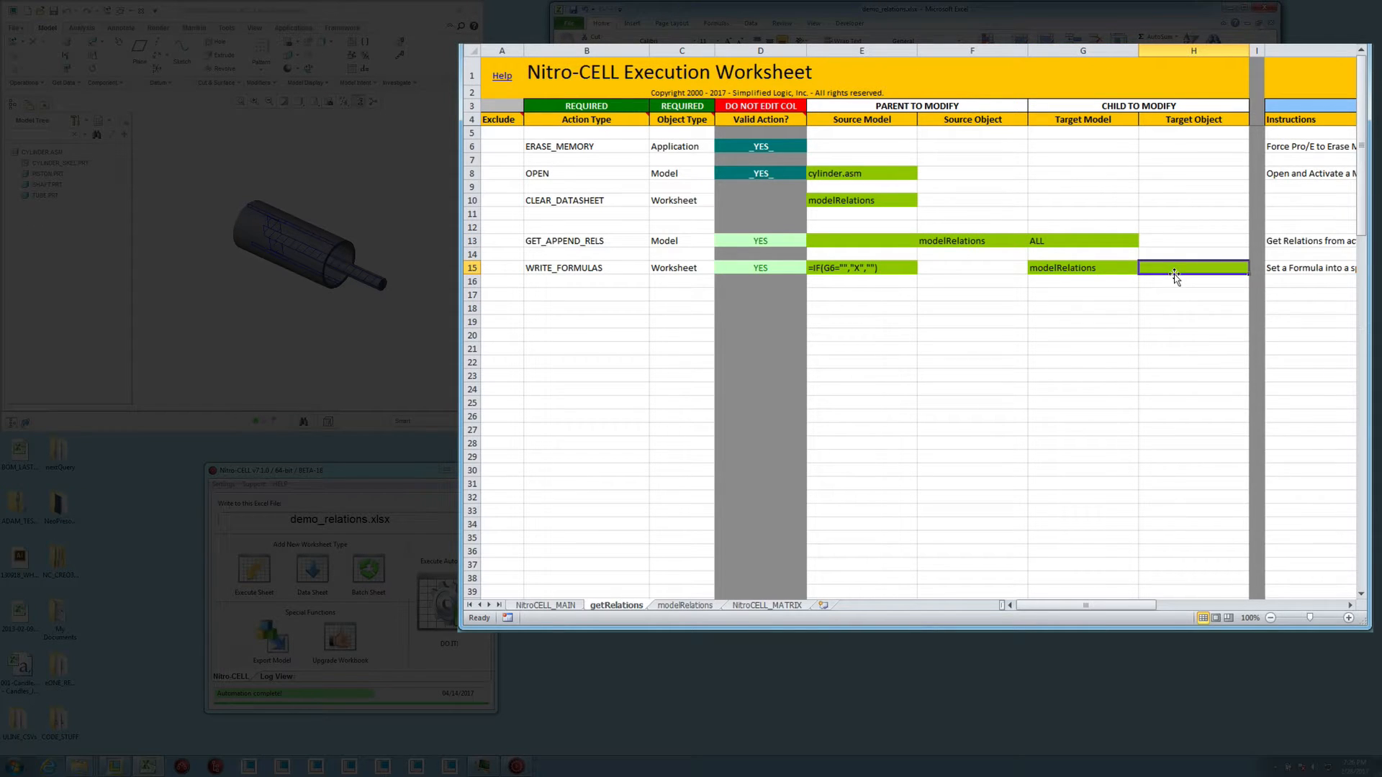
{"action": "type", "text": "B6:B20"}
{"action": "key", "text": "Return"}
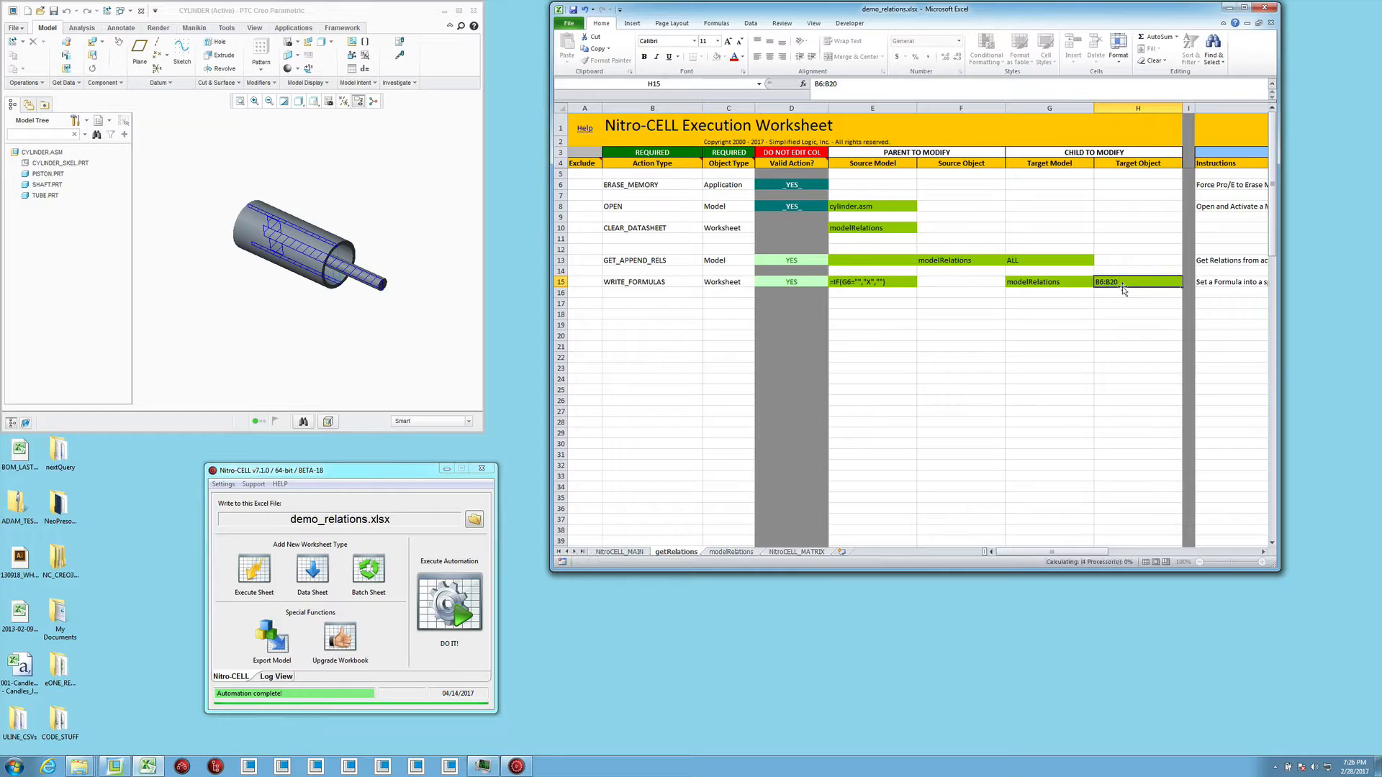
Run the Nitro-CELL automation and check the Exclude column of the modelRelations worksheet, including B10.
{"action": "left_click", "coordinate": [447, 603]}
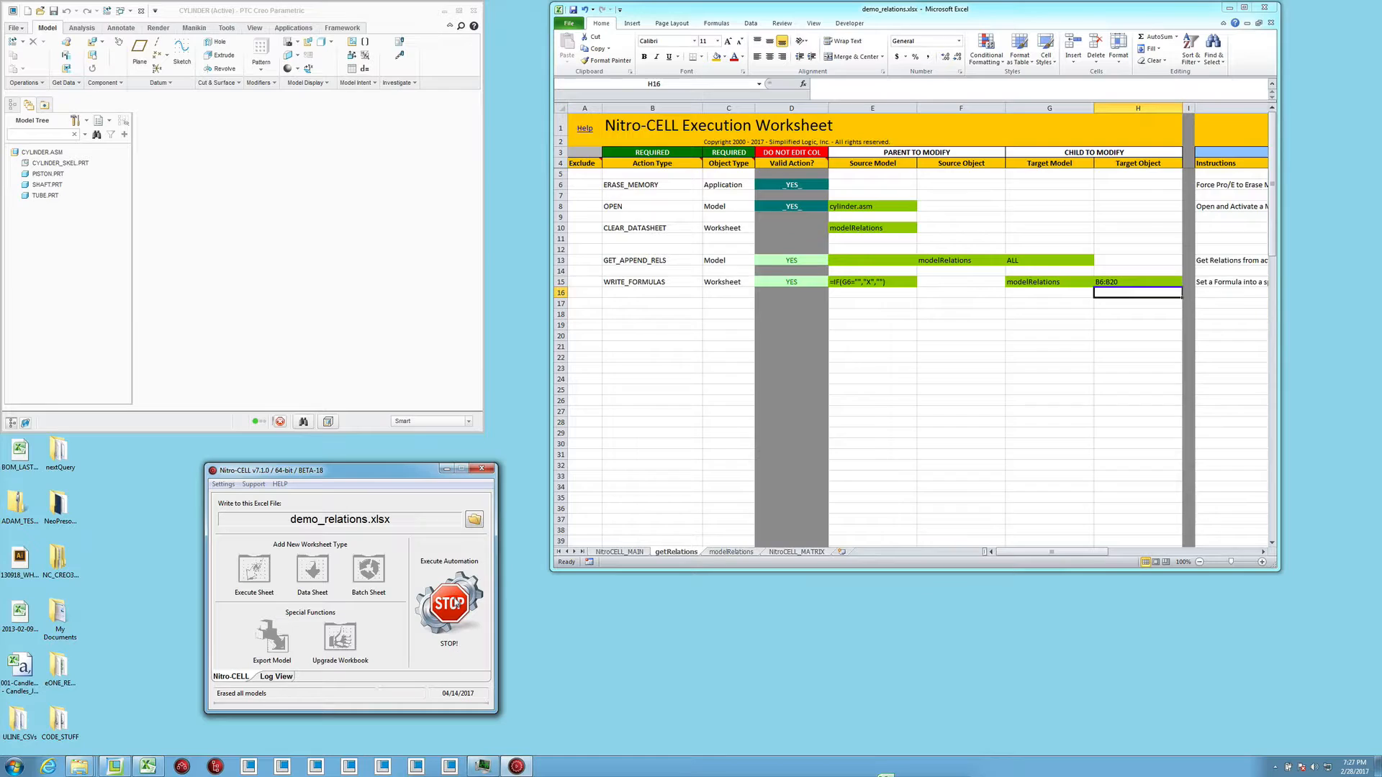
{"action": "left_click", "coordinate": [730, 551]}
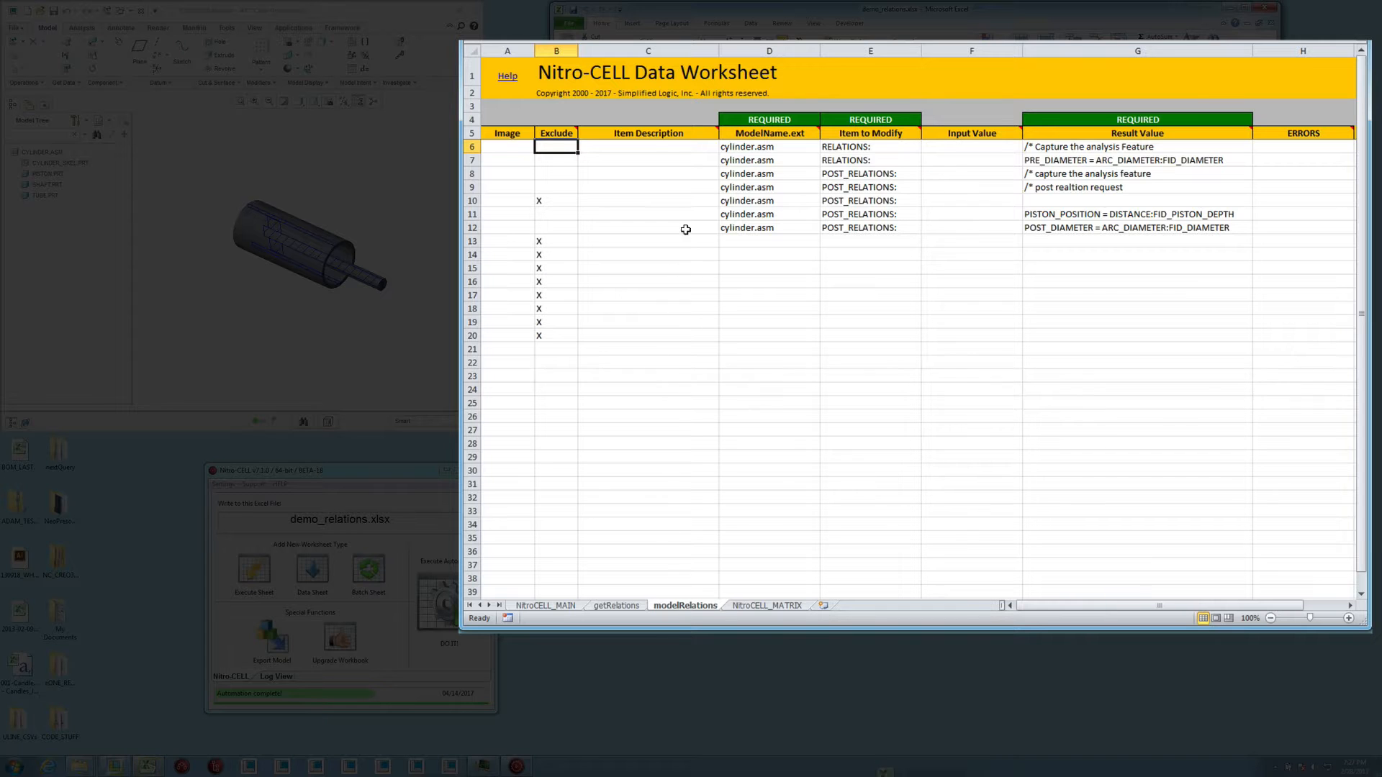
{"action": "left_click", "coordinate": [557, 204]}
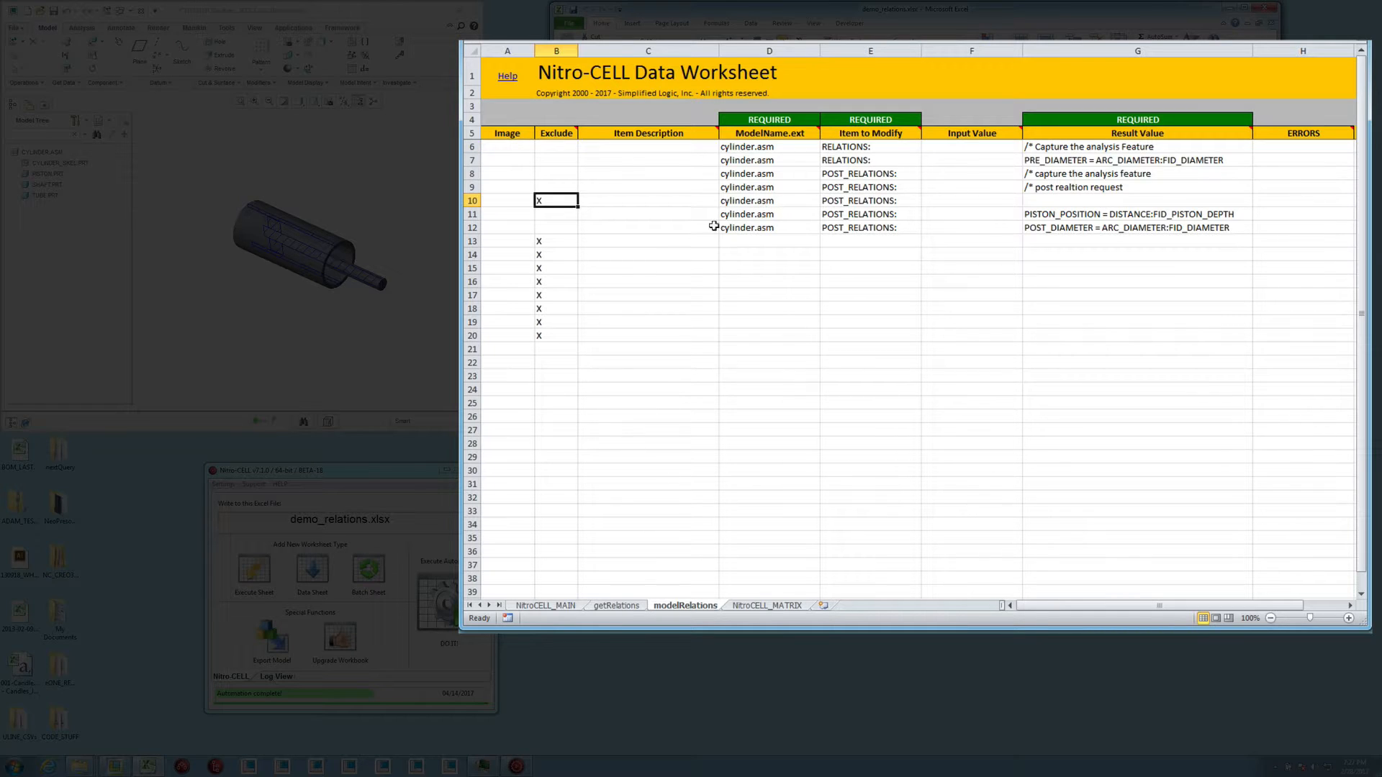
In row 17 of the getRelations worksheet, add a SEND_RESULTS action with object type Worksheet.
{"action": "left_click", "coordinate": [616, 606]}
{"action": "left_click", "coordinate": [596, 294]}
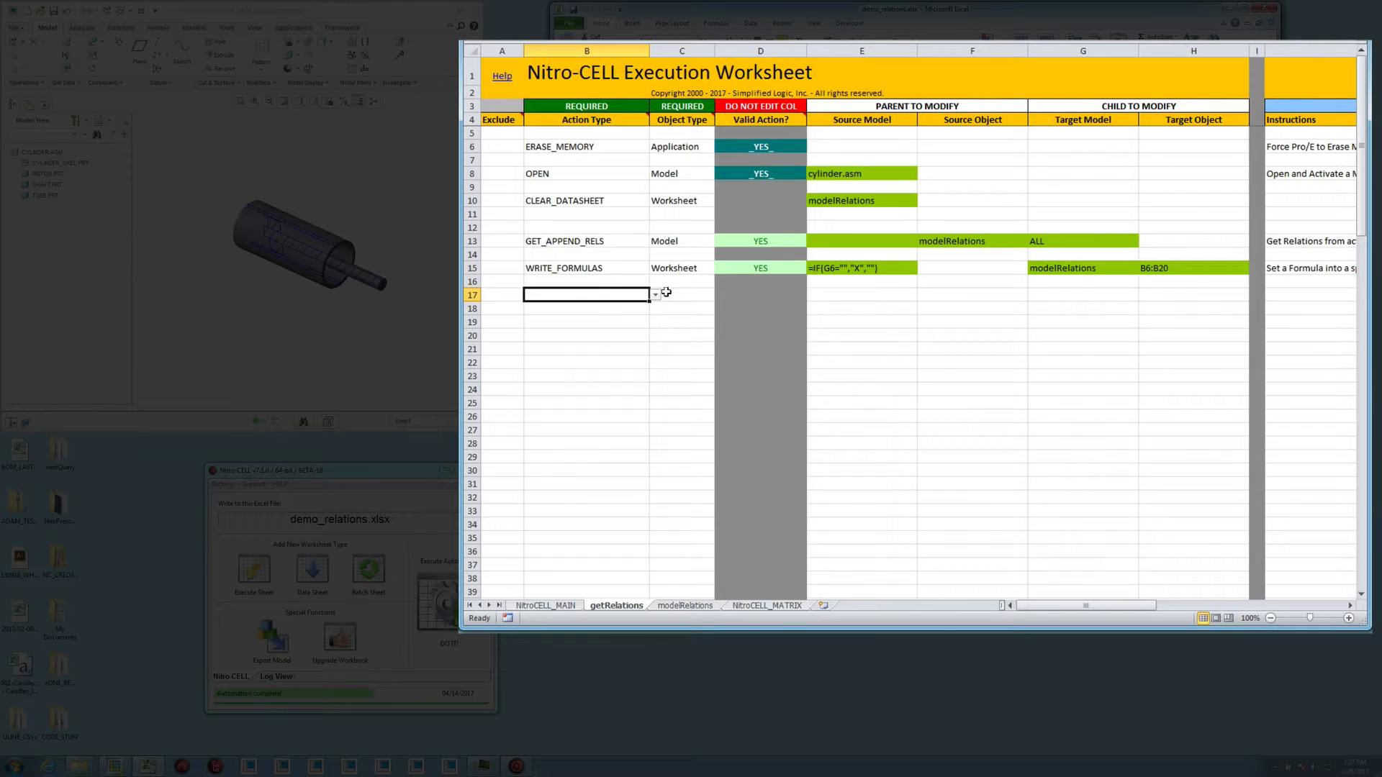
{"action": "left_click", "coordinate": [689, 295]}
{"action": "left_click", "coordinate": [720, 296]}
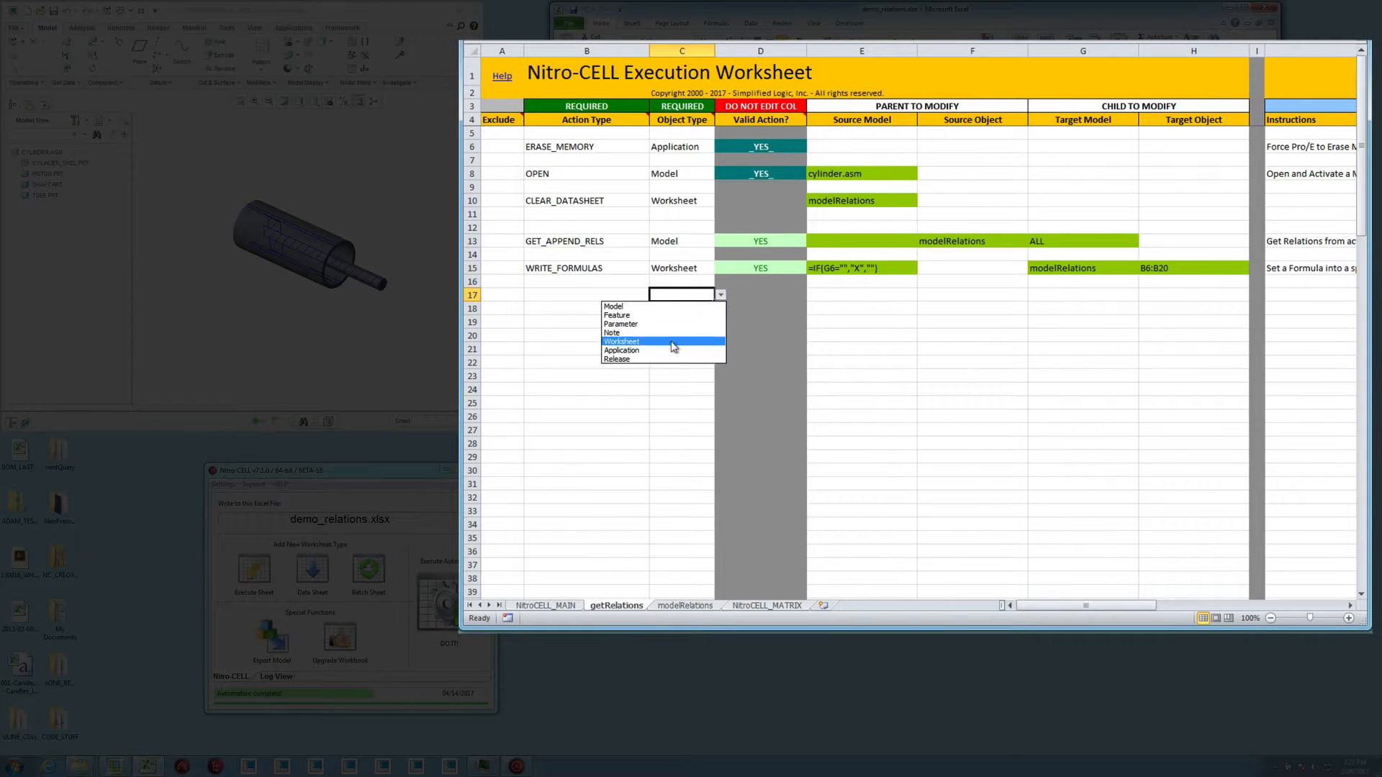
{"action": "left_click", "coordinate": [640, 306]}
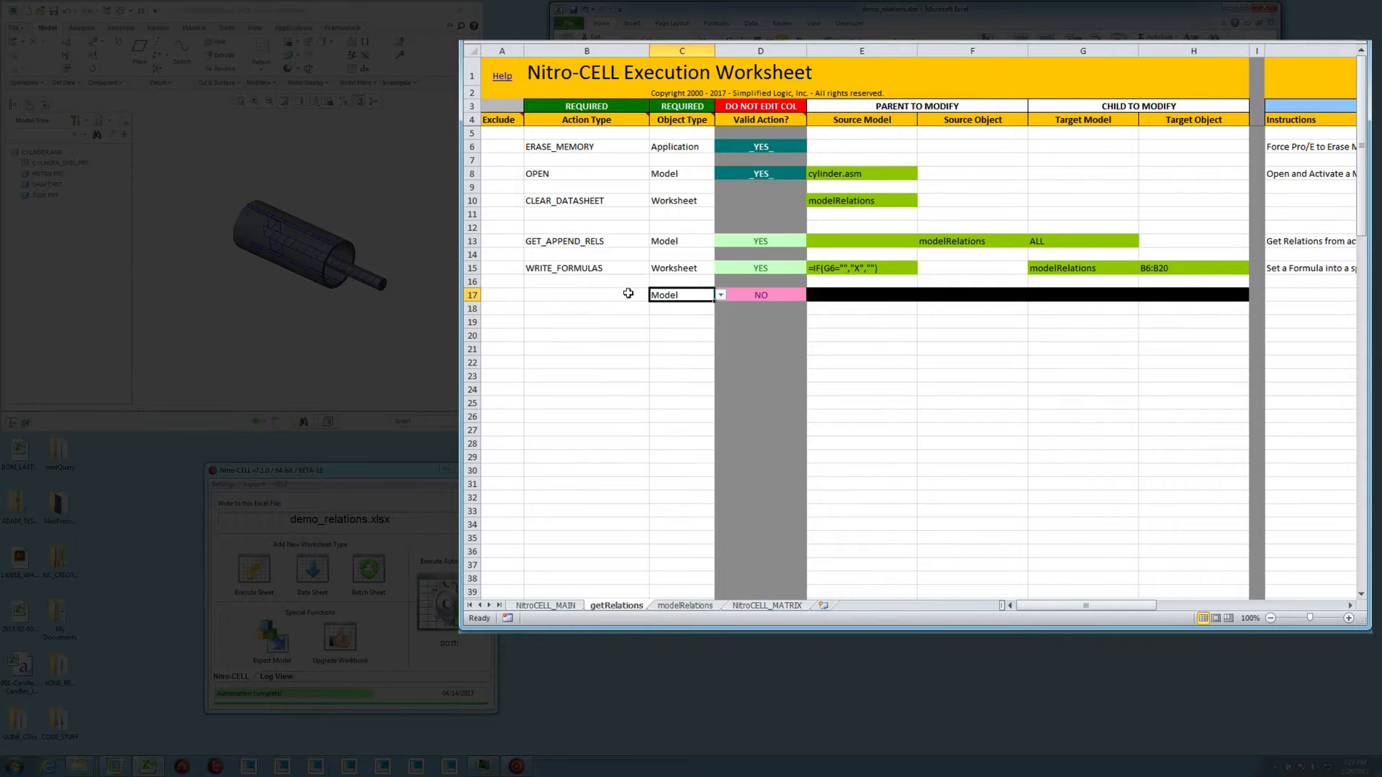
{"action": "left_click", "coordinate": [719, 295]}
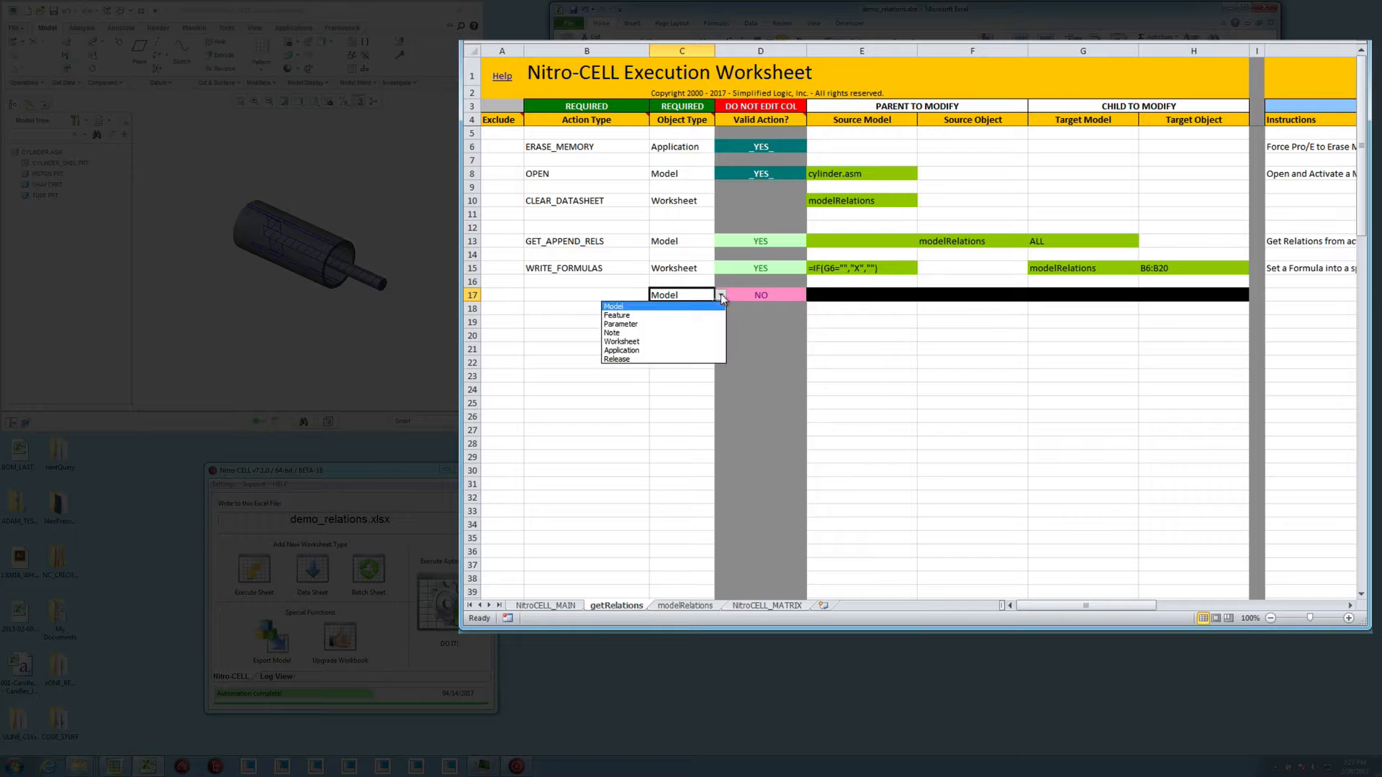
{"action": "left_click", "coordinate": [657, 341]}
{"action": "left_click", "coordinate": [633, 295]}
{"action": "left_click", "coordinate": [655, 295]}
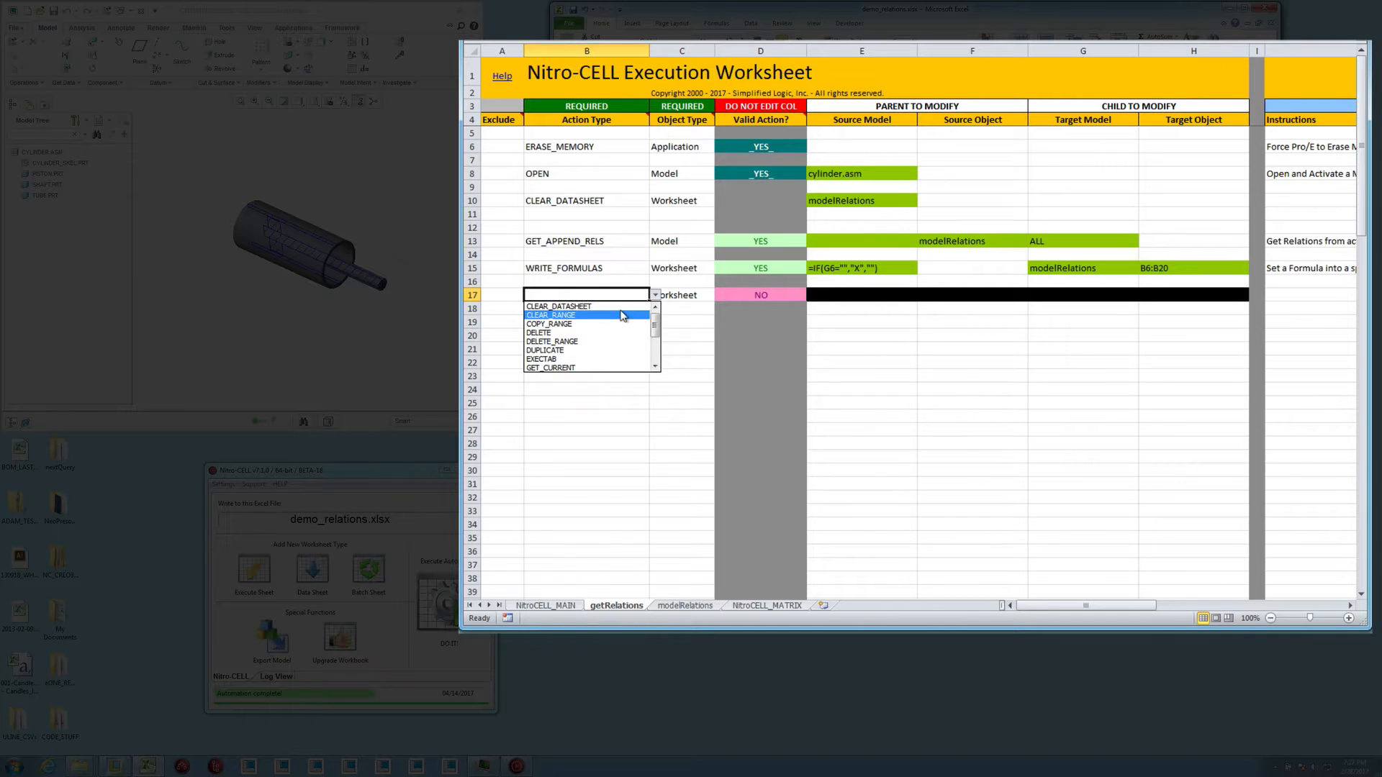
{"action": "scroll", "coordinate": [657, 347], "scroll_direction": "down", "scroll_amount": 1}
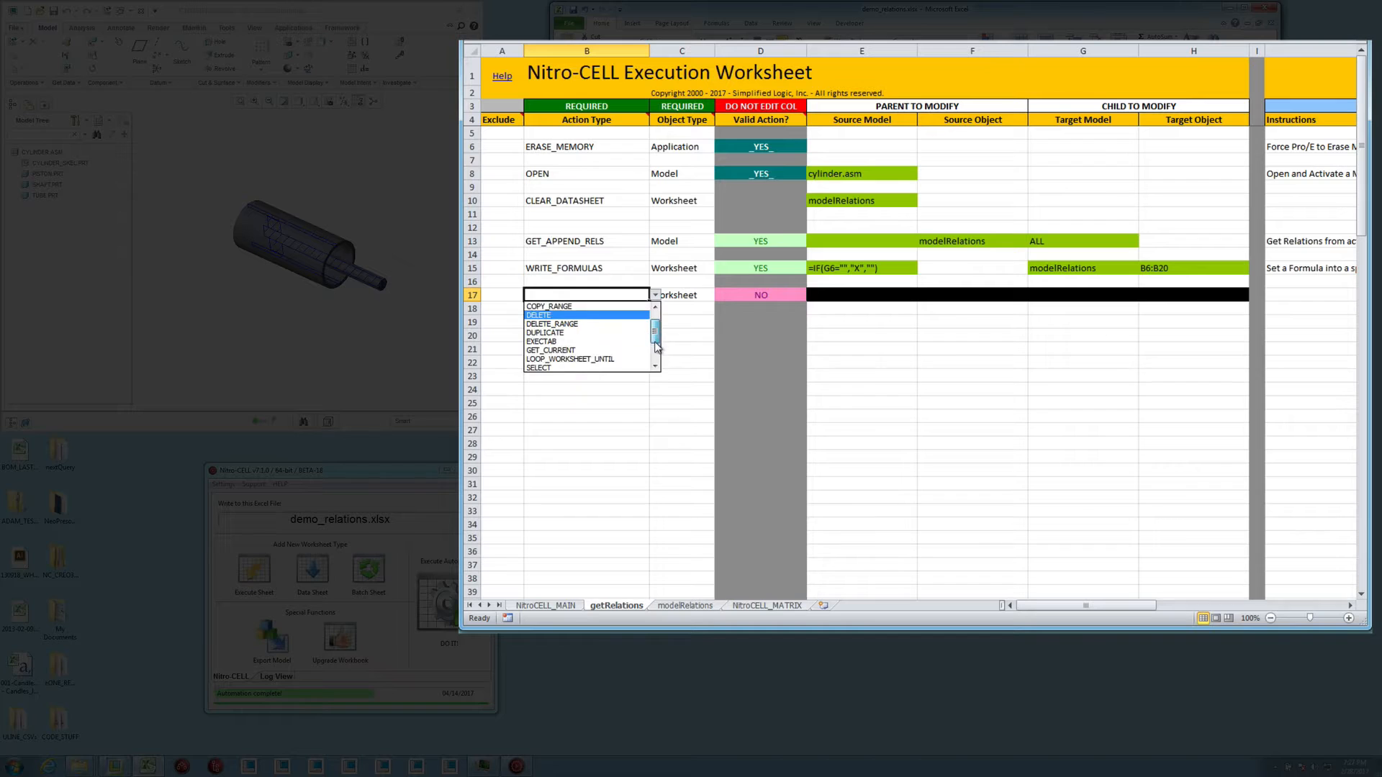
{"action": "scroll", "coordinate": [656, 347], "scroll_direction": "down", "scroll_amount": 2}
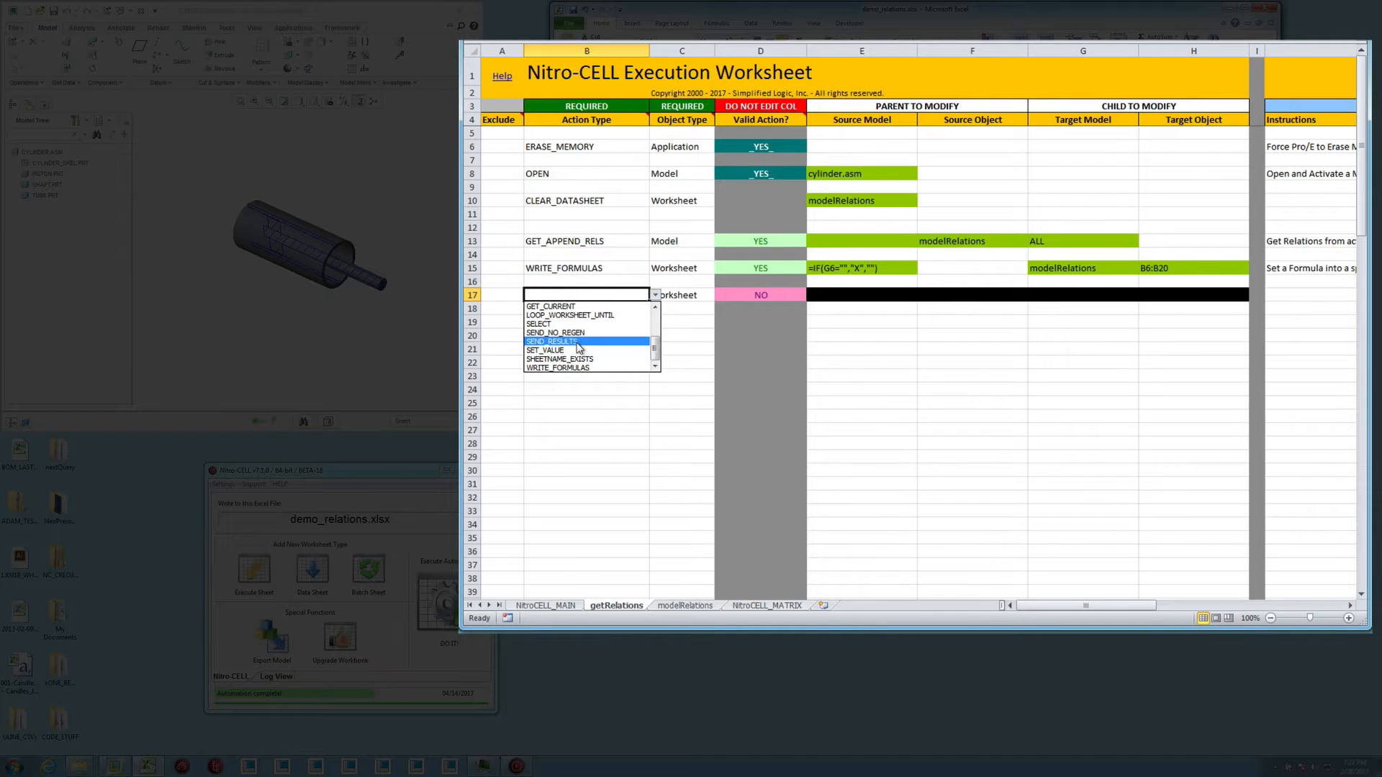
{"action": "left_click", "coordinate": [579, 343]}
Copy the modelRelations worksheet name from the WRITE_FORMULAS row into the Source Model cell of the SEND_RESULTS row.
{"action": "left_click", "coordinate": [1054, 268]}
{"action": "key", "text": "ctrl+c"}
{"action": "left_click", "coordinate": [846, 297]}
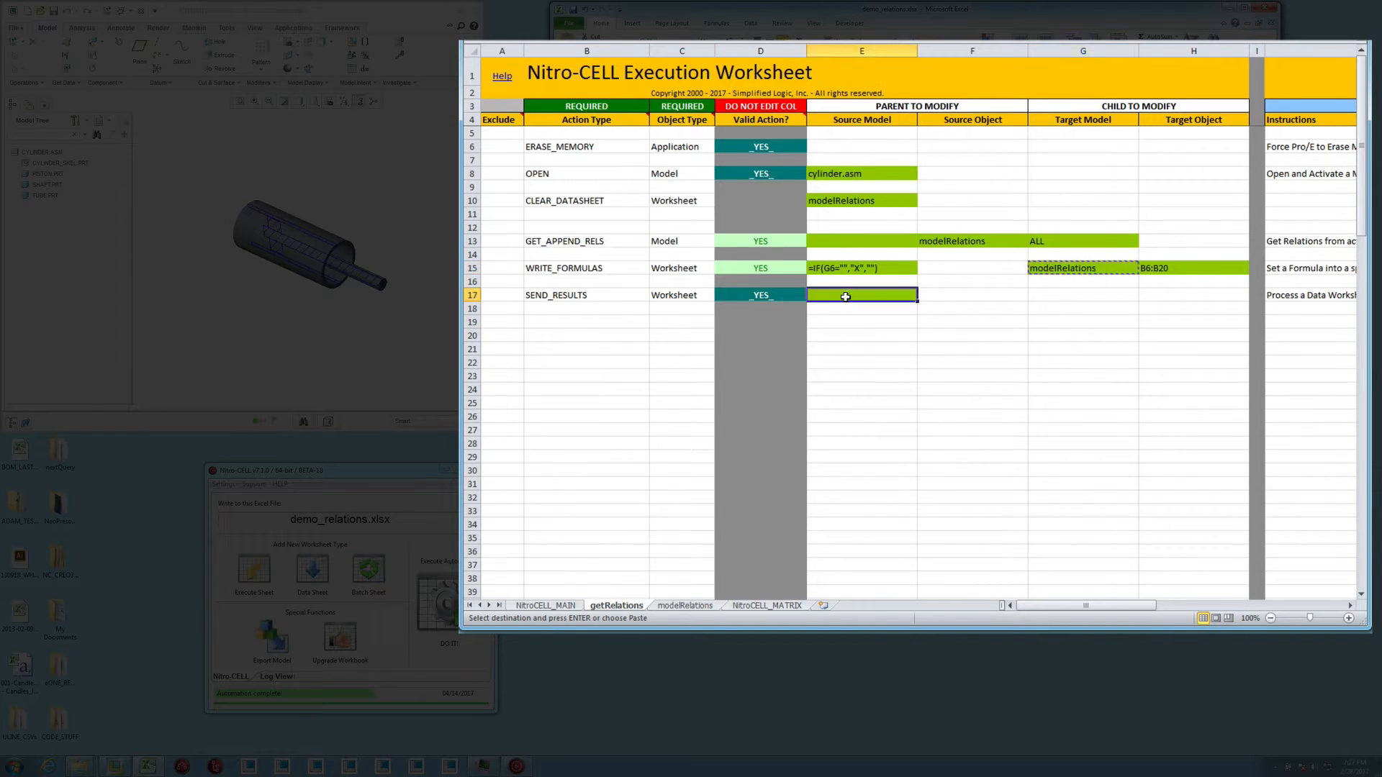
{"action": "key", "text": "Return"}
Copy rows 10 to 13, holding the CLEAR_DATASHEET and GET_APPEND_RELS actions, to the rows starting at row 19.
{"action": "left_click", "coordinate": [655, 333]}
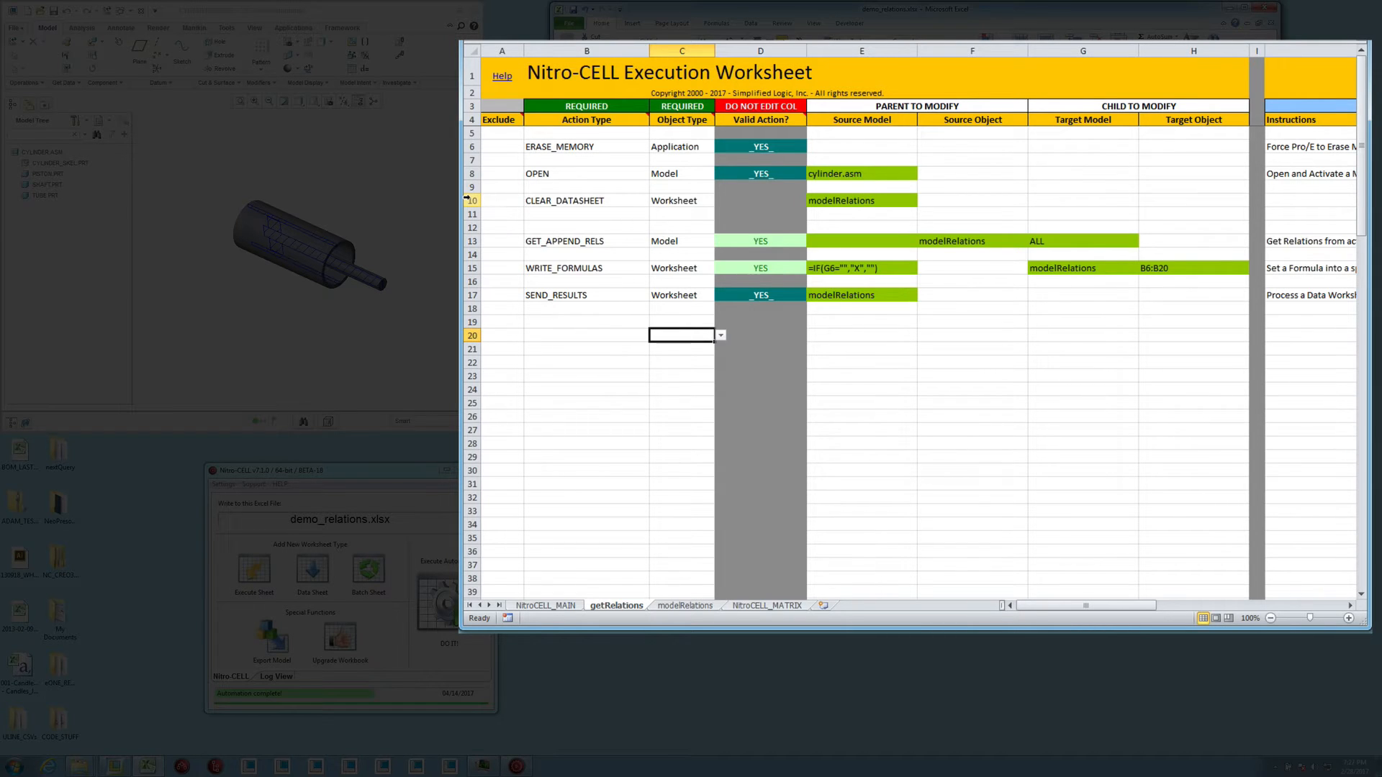
{"action": "left_click_drag", "start_coordinate": [472, 200], "coordinate": [473, 241]}
{"action": "key", "text": "ctrl+c"}
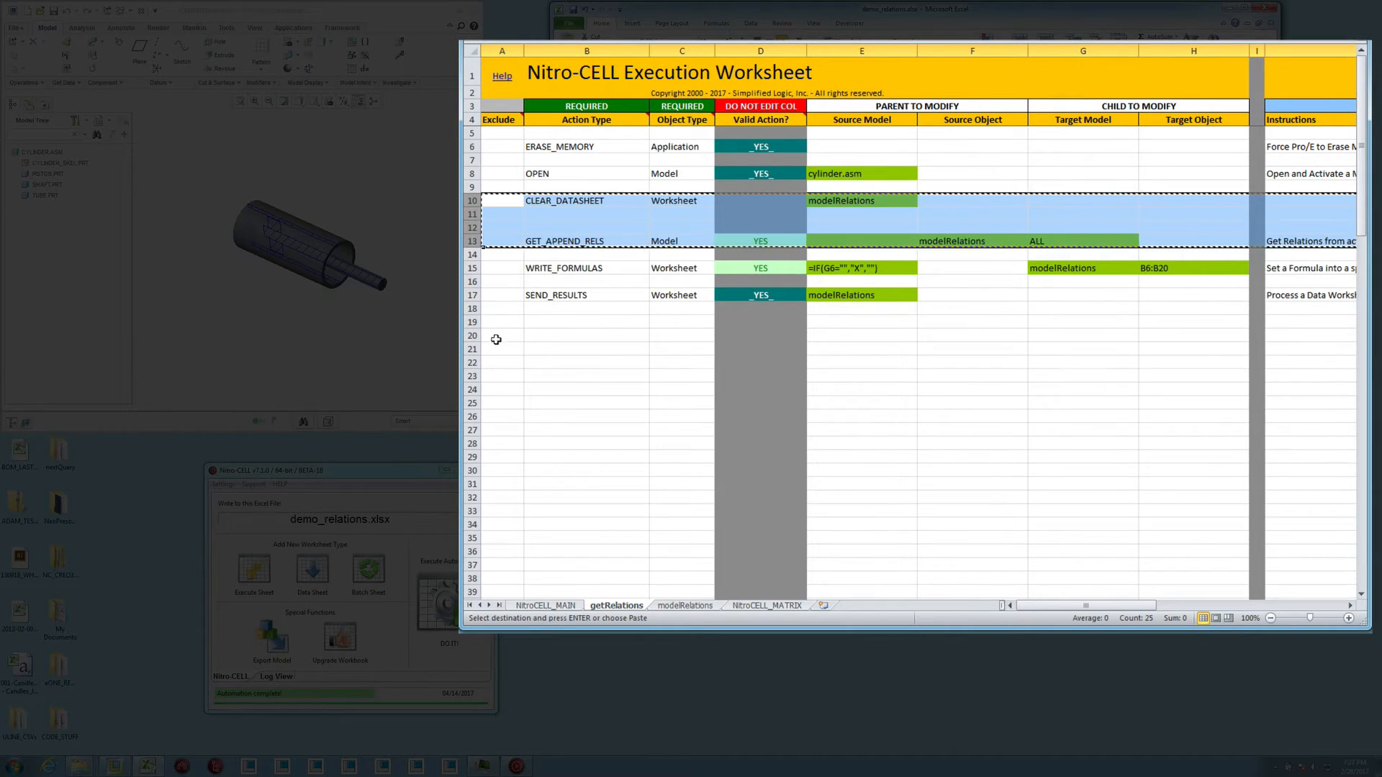
{"action": "left_click", "coordinate": [501, 322]}
{"action": "key", "text": "Return"}
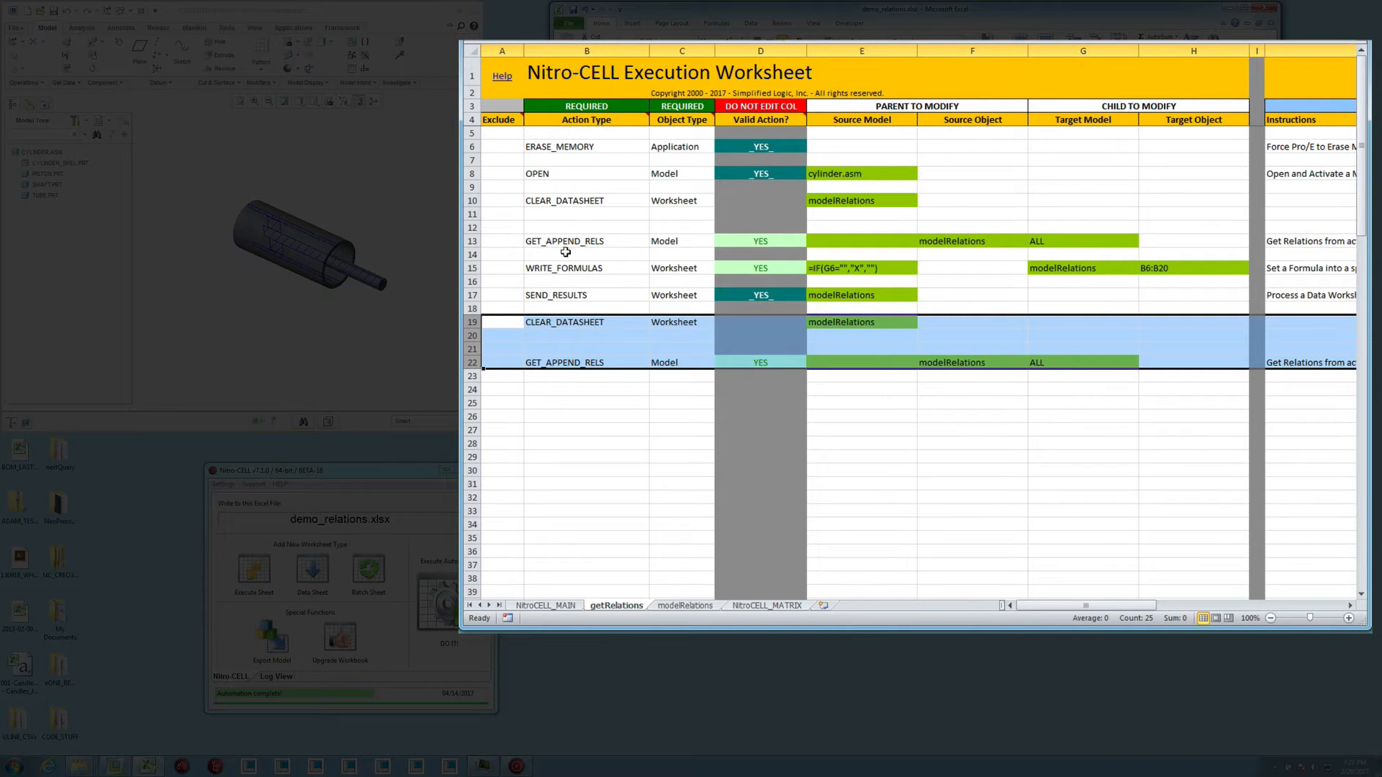
{"action": "left_click", "coordinate": [619, 379]}
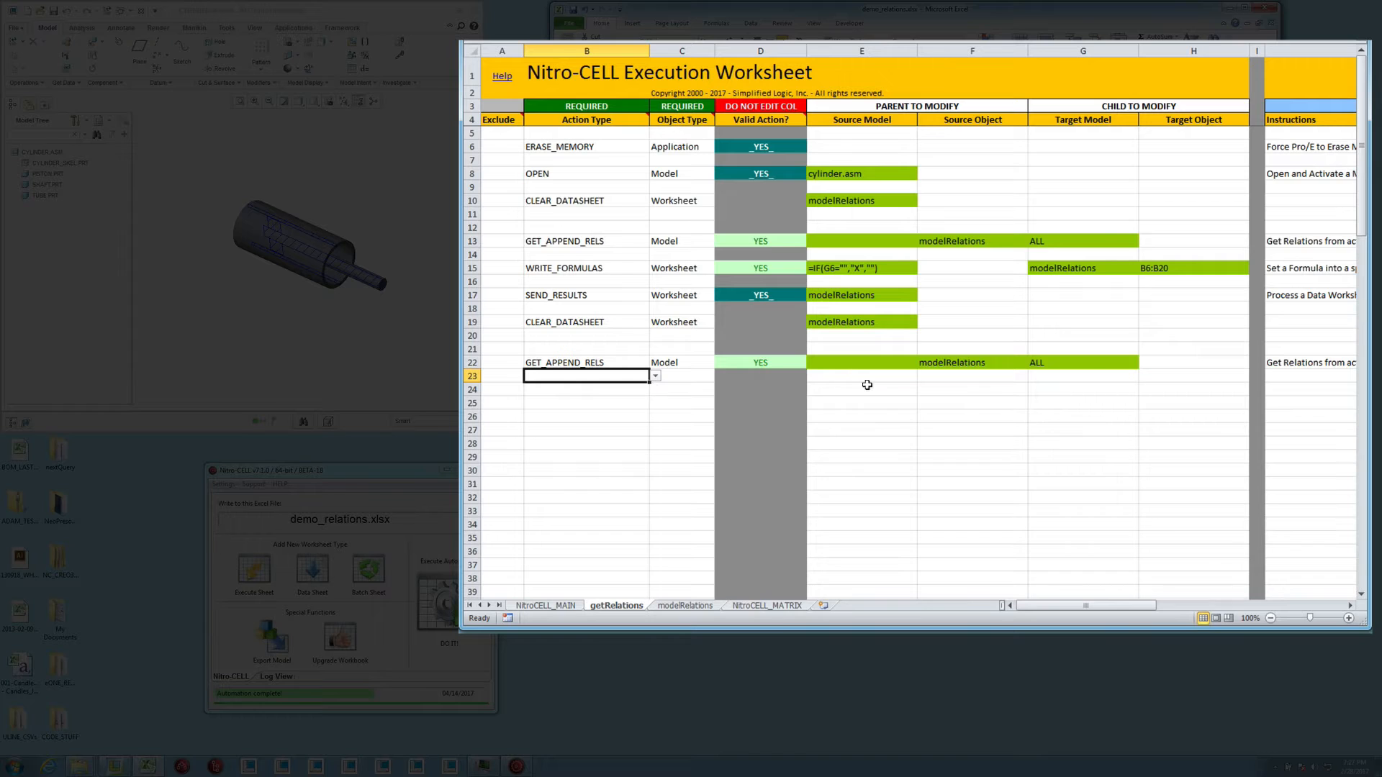
Check the current modelRelations data, return to getRelations, and run the Nitro-CELL automation with the extended action list.
{"action": "left_click", "coordinate": [687, 606]}
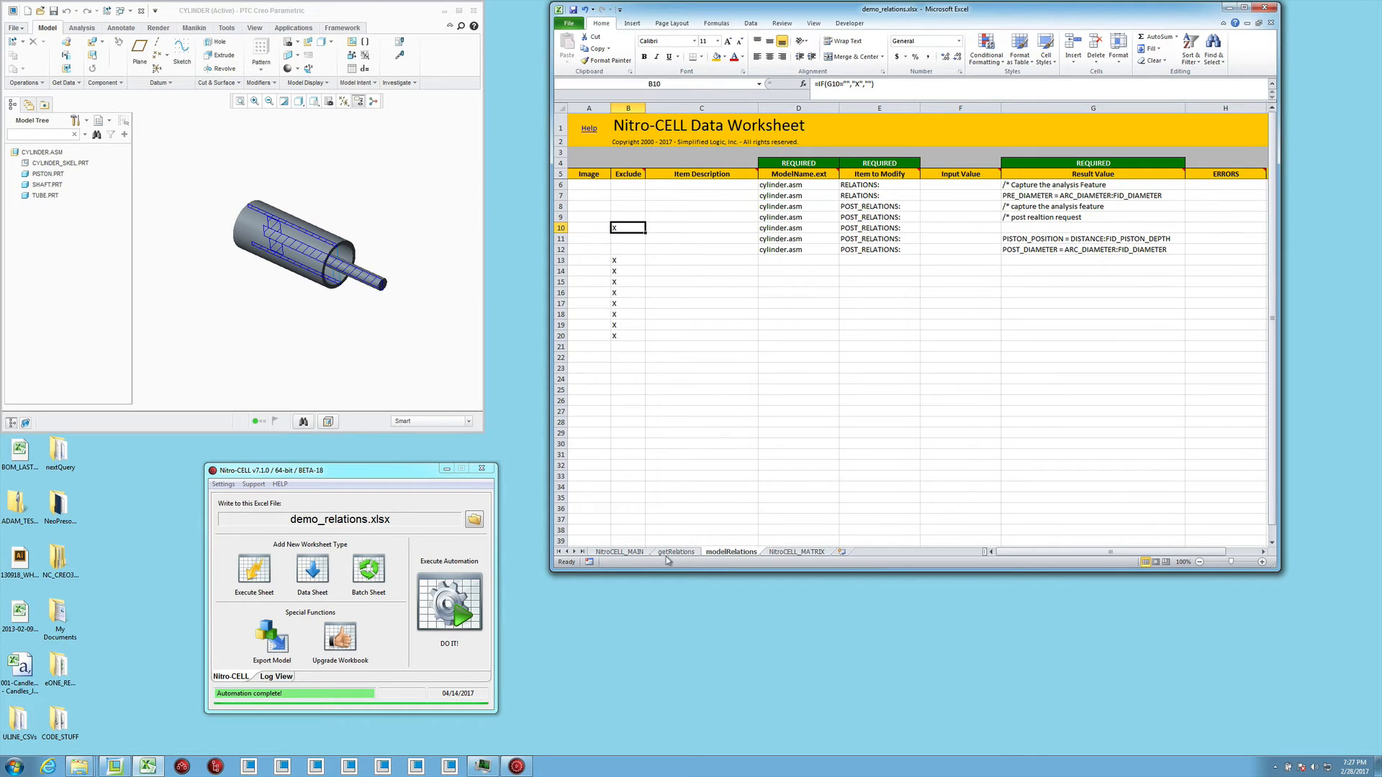
{"action": "left_click", "coordinate": [669, 553]}
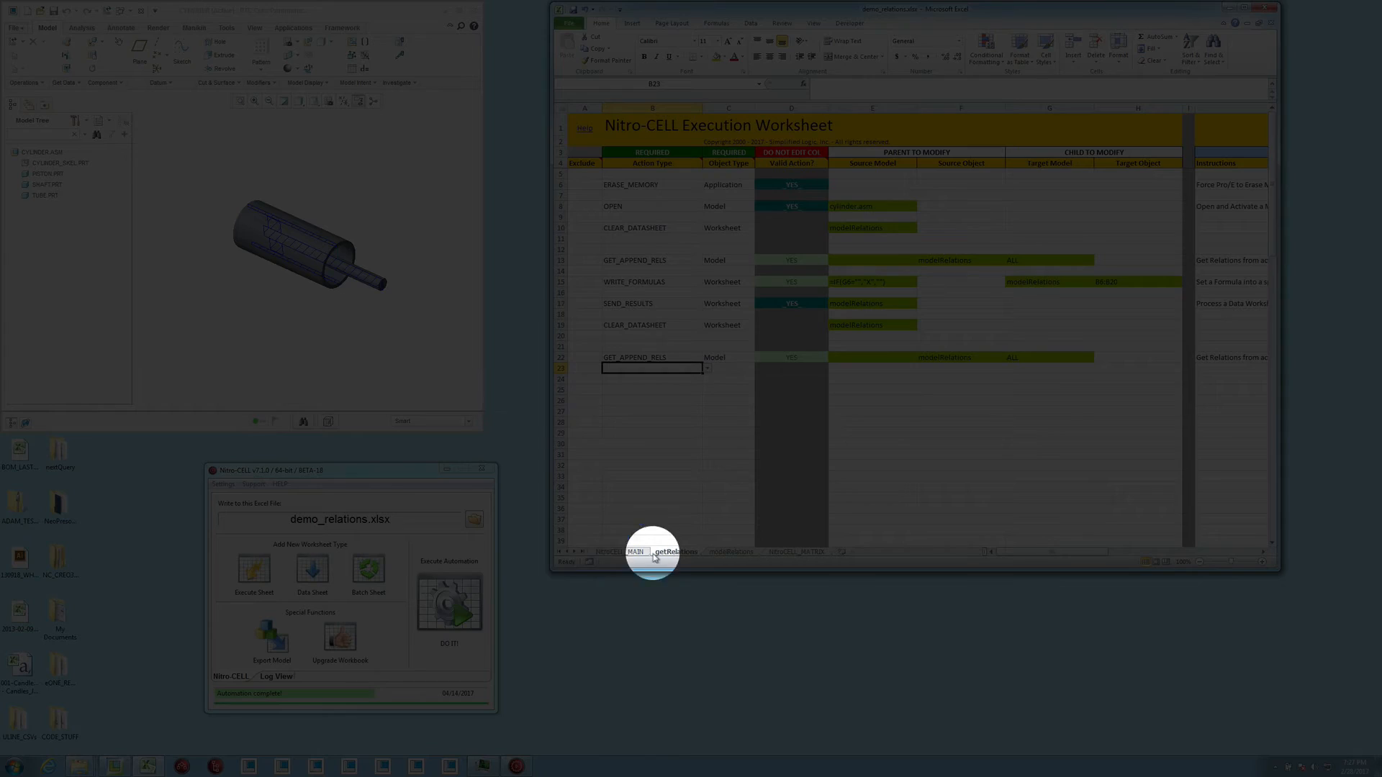
{"action": "left_click", "coordinate": [446, 599]}
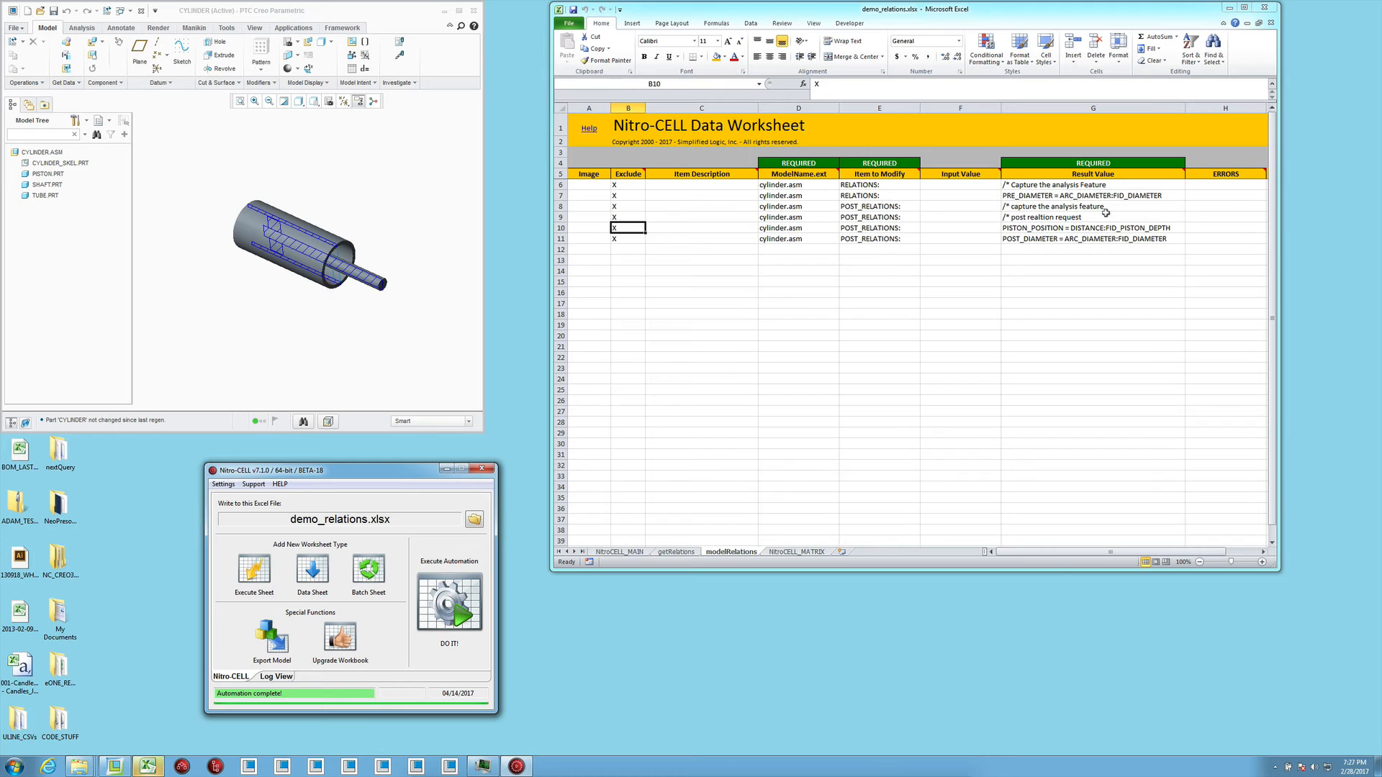
In Creo, review the CYLINDER assembly's initial and post-regeneration relations, close them without changes, and return to the getRelations worksheet in Excel.
{"action": "left_click", "coordinate": [320, 327]}
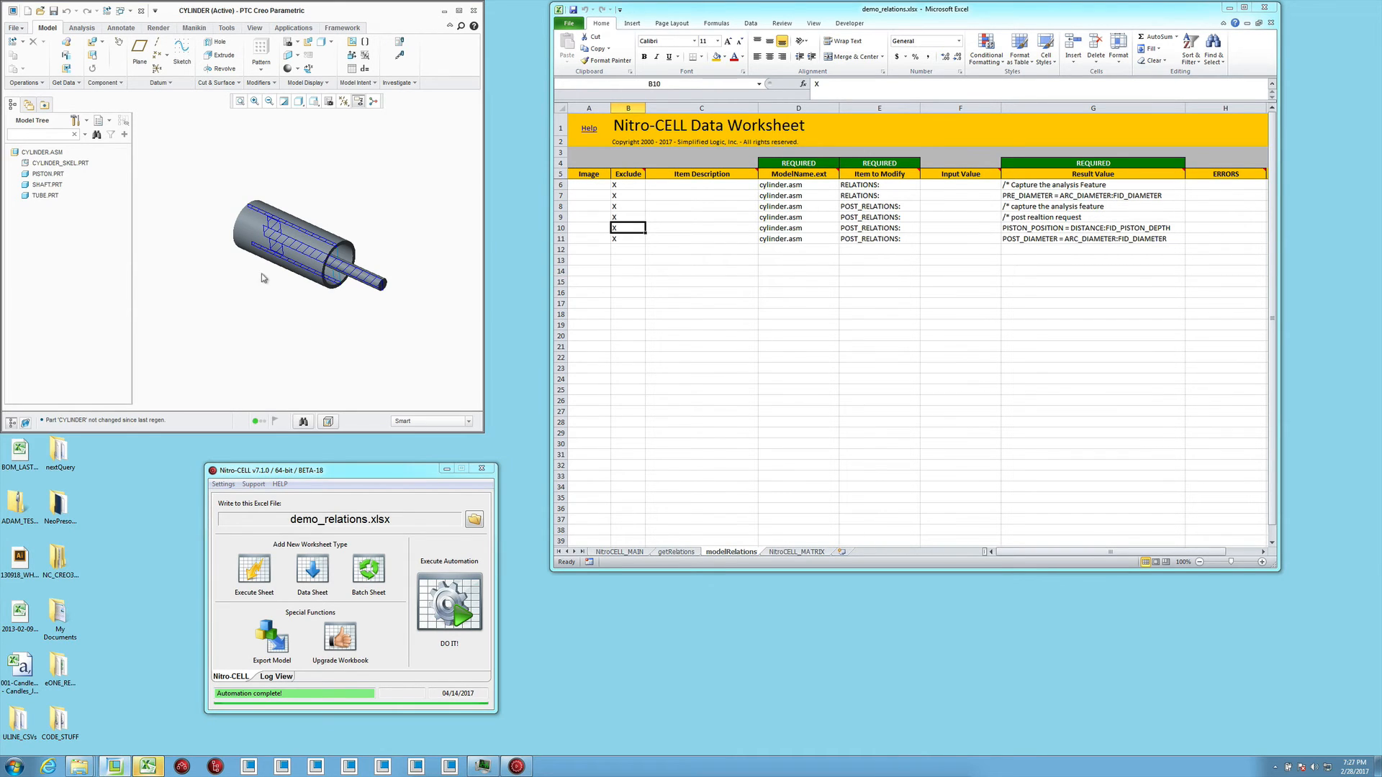
{"action": "left_click", "coordinate": [201, 28]}
{"action": "left_click", "coordinate": [228, 28]}
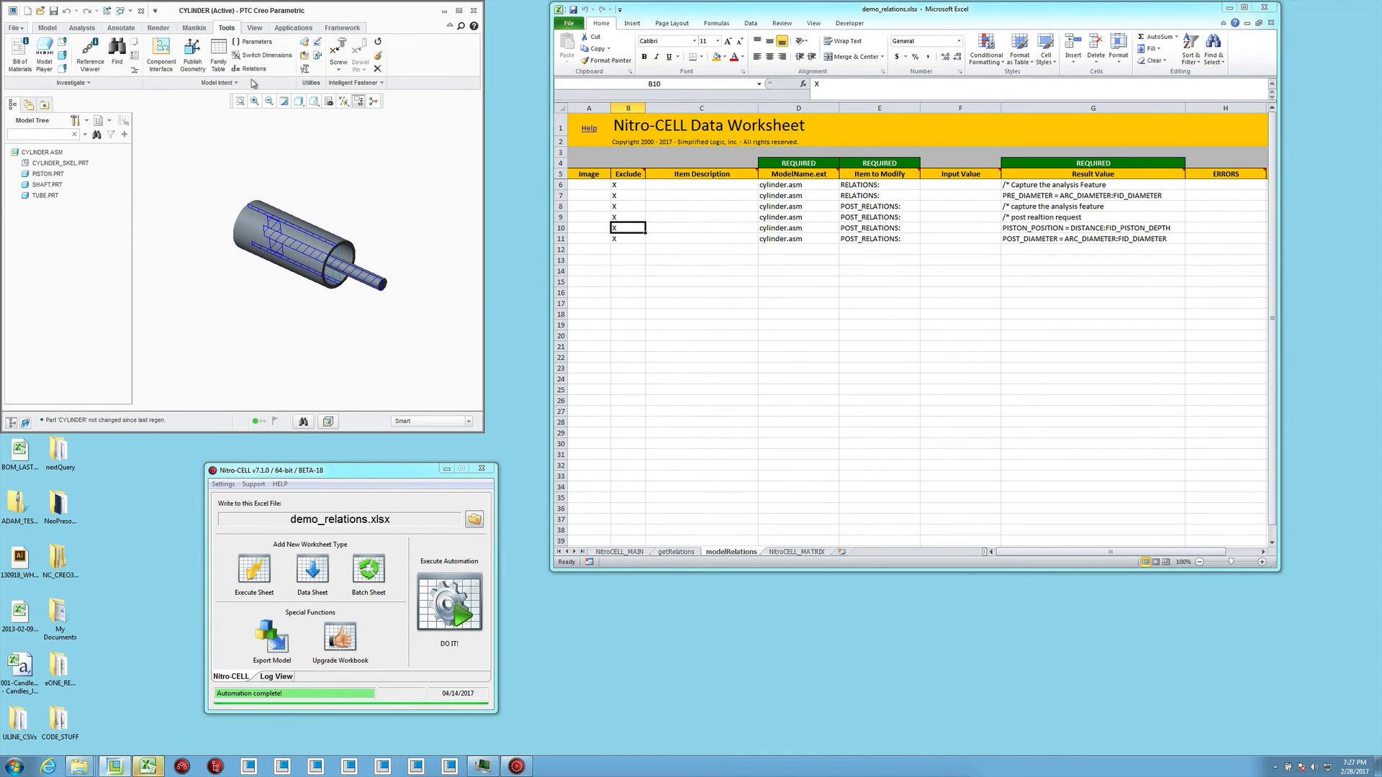
{"action": "left_click", "coordinate": [250, 68]}
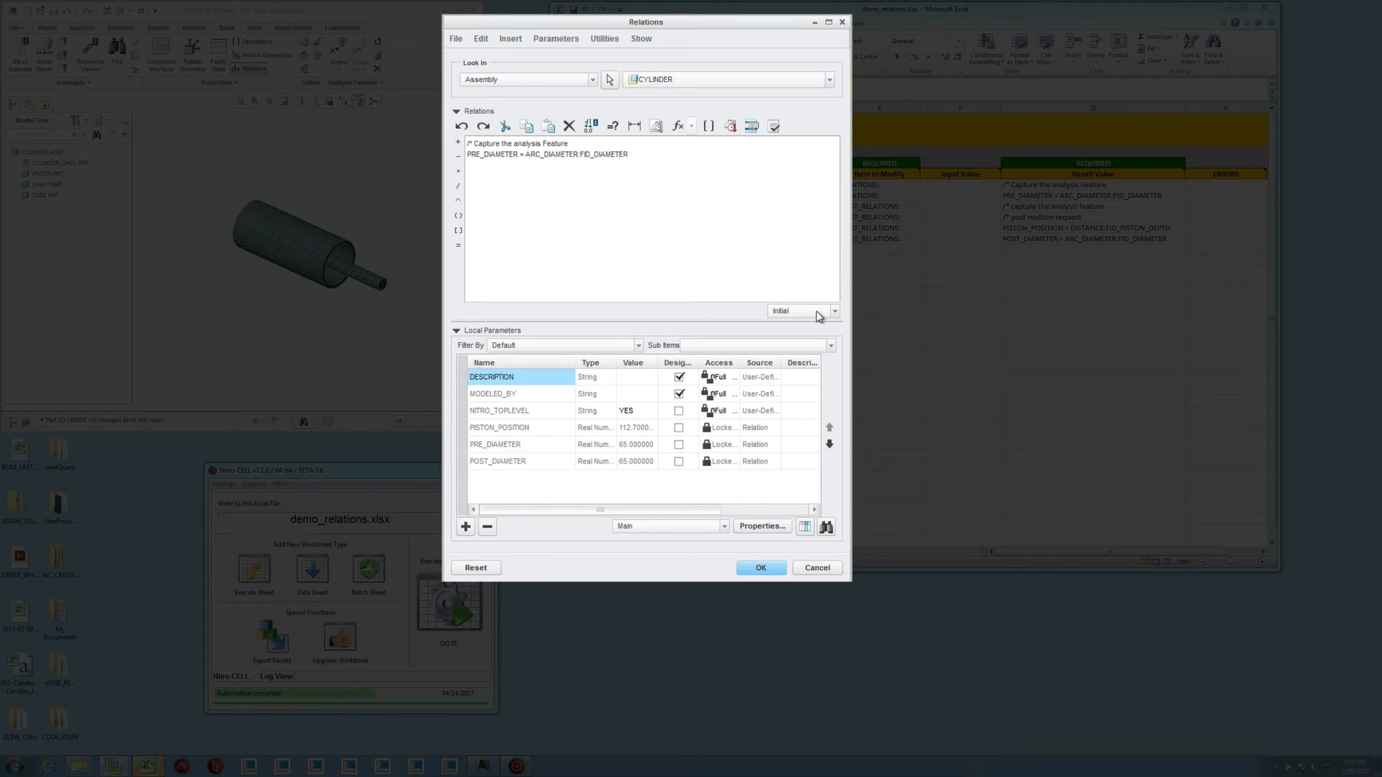
{"action": "left_click", "coordinate": [820, 315]}
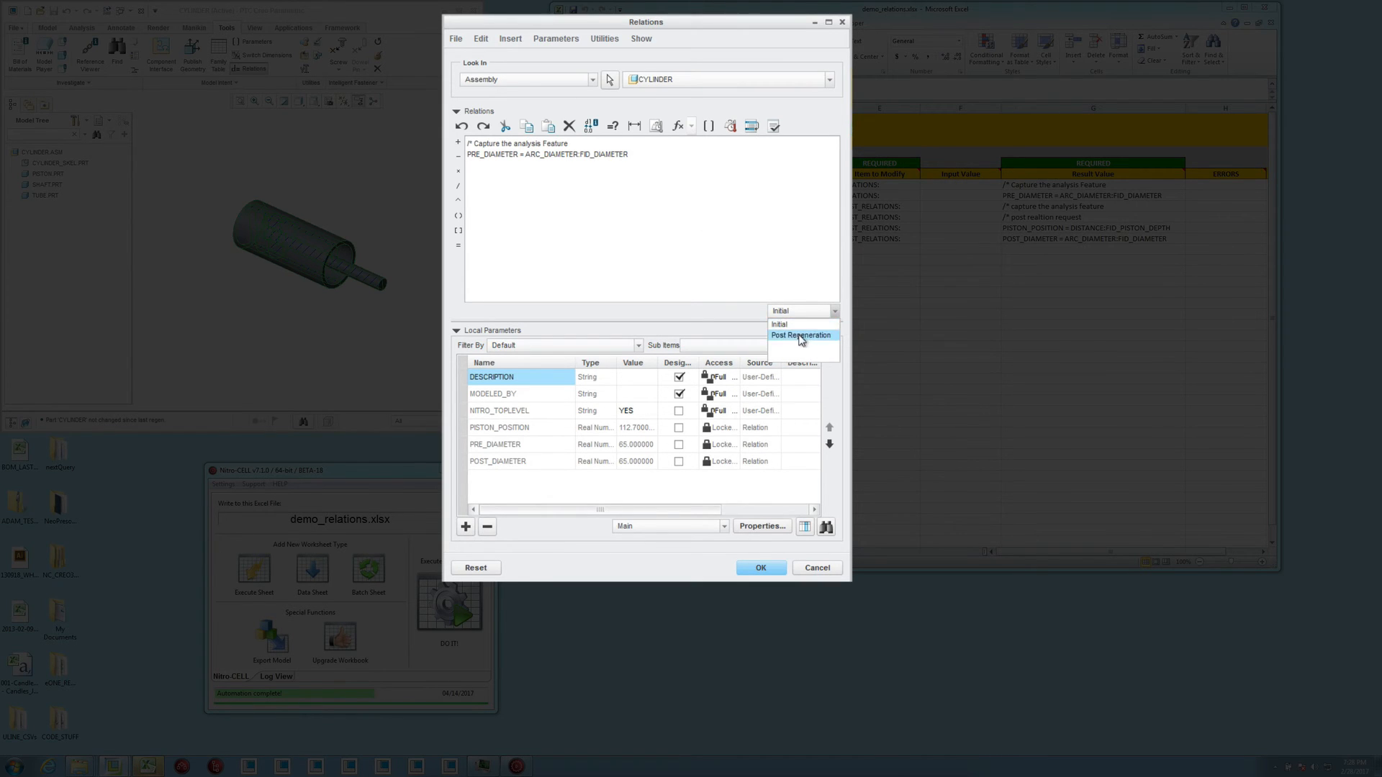
{"action": "left_click", "coordinate": [796, 333]}
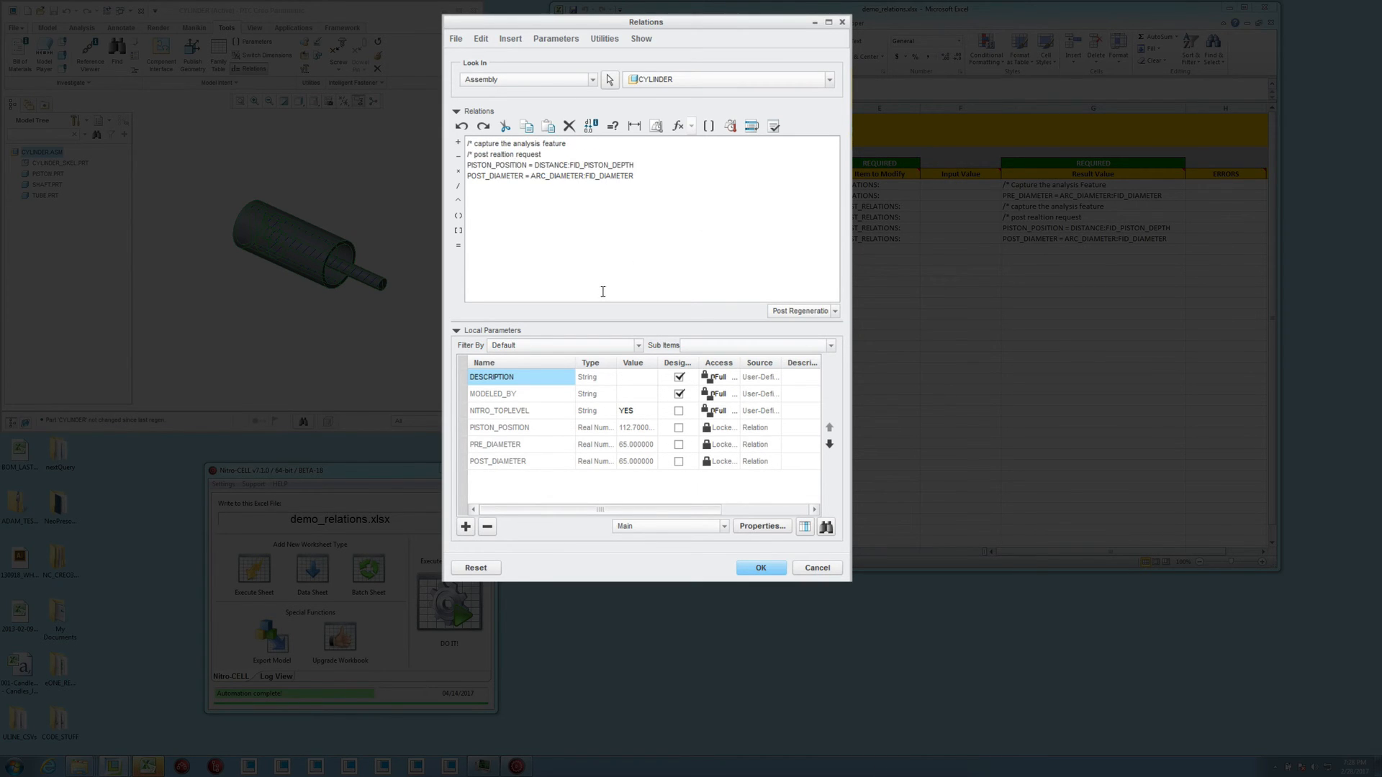
{"action": "left_click", "coordinate": [817, 568]}
{"action": "left_click", "coordinate": [631, 315]}
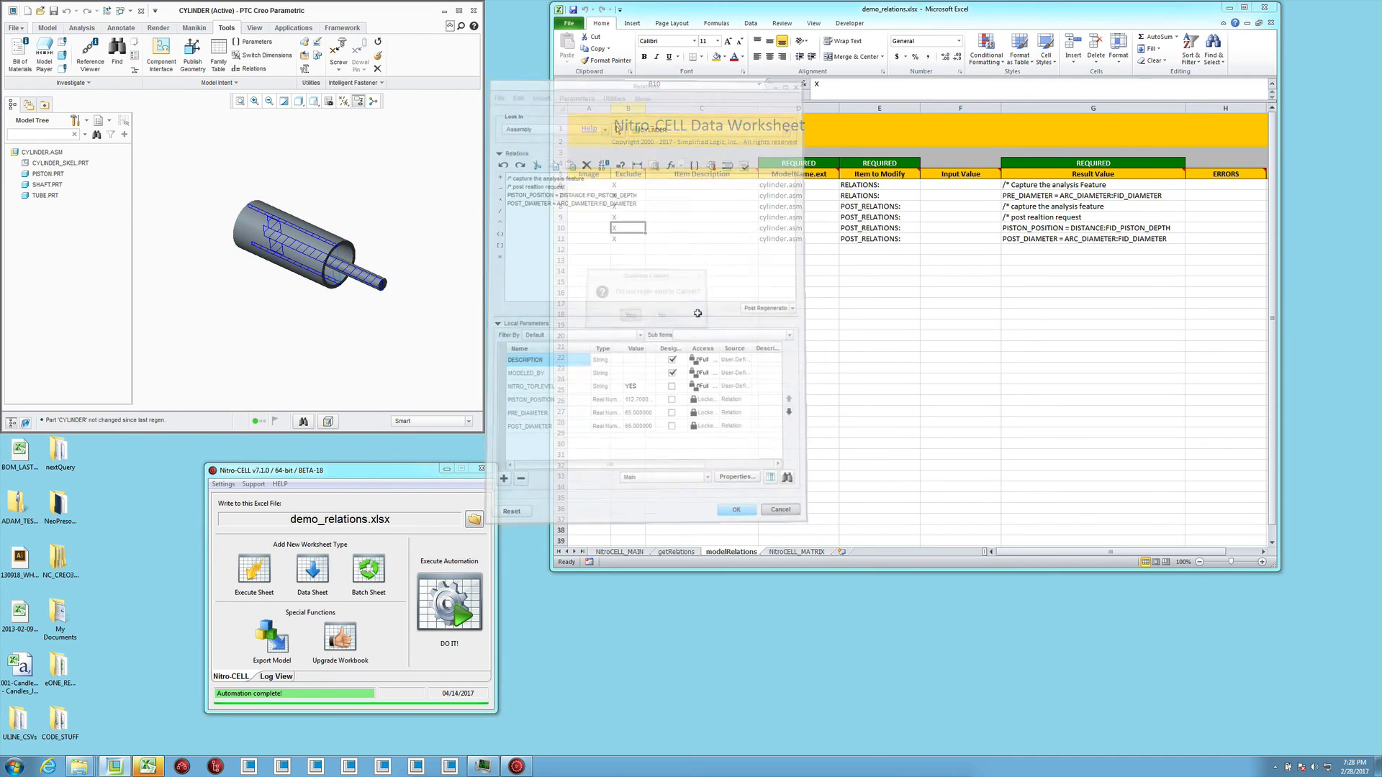
{"action": "left_click", "coordinate": [681, 552]}
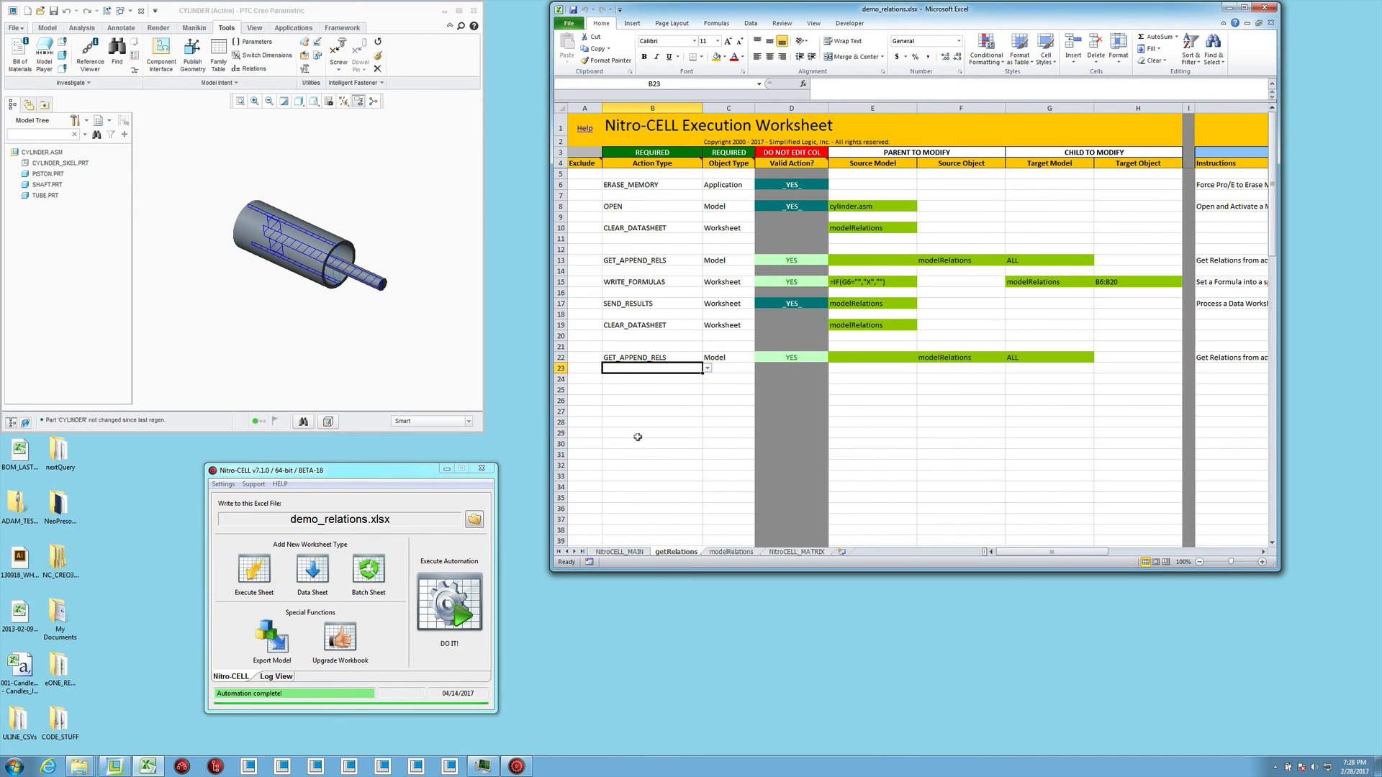